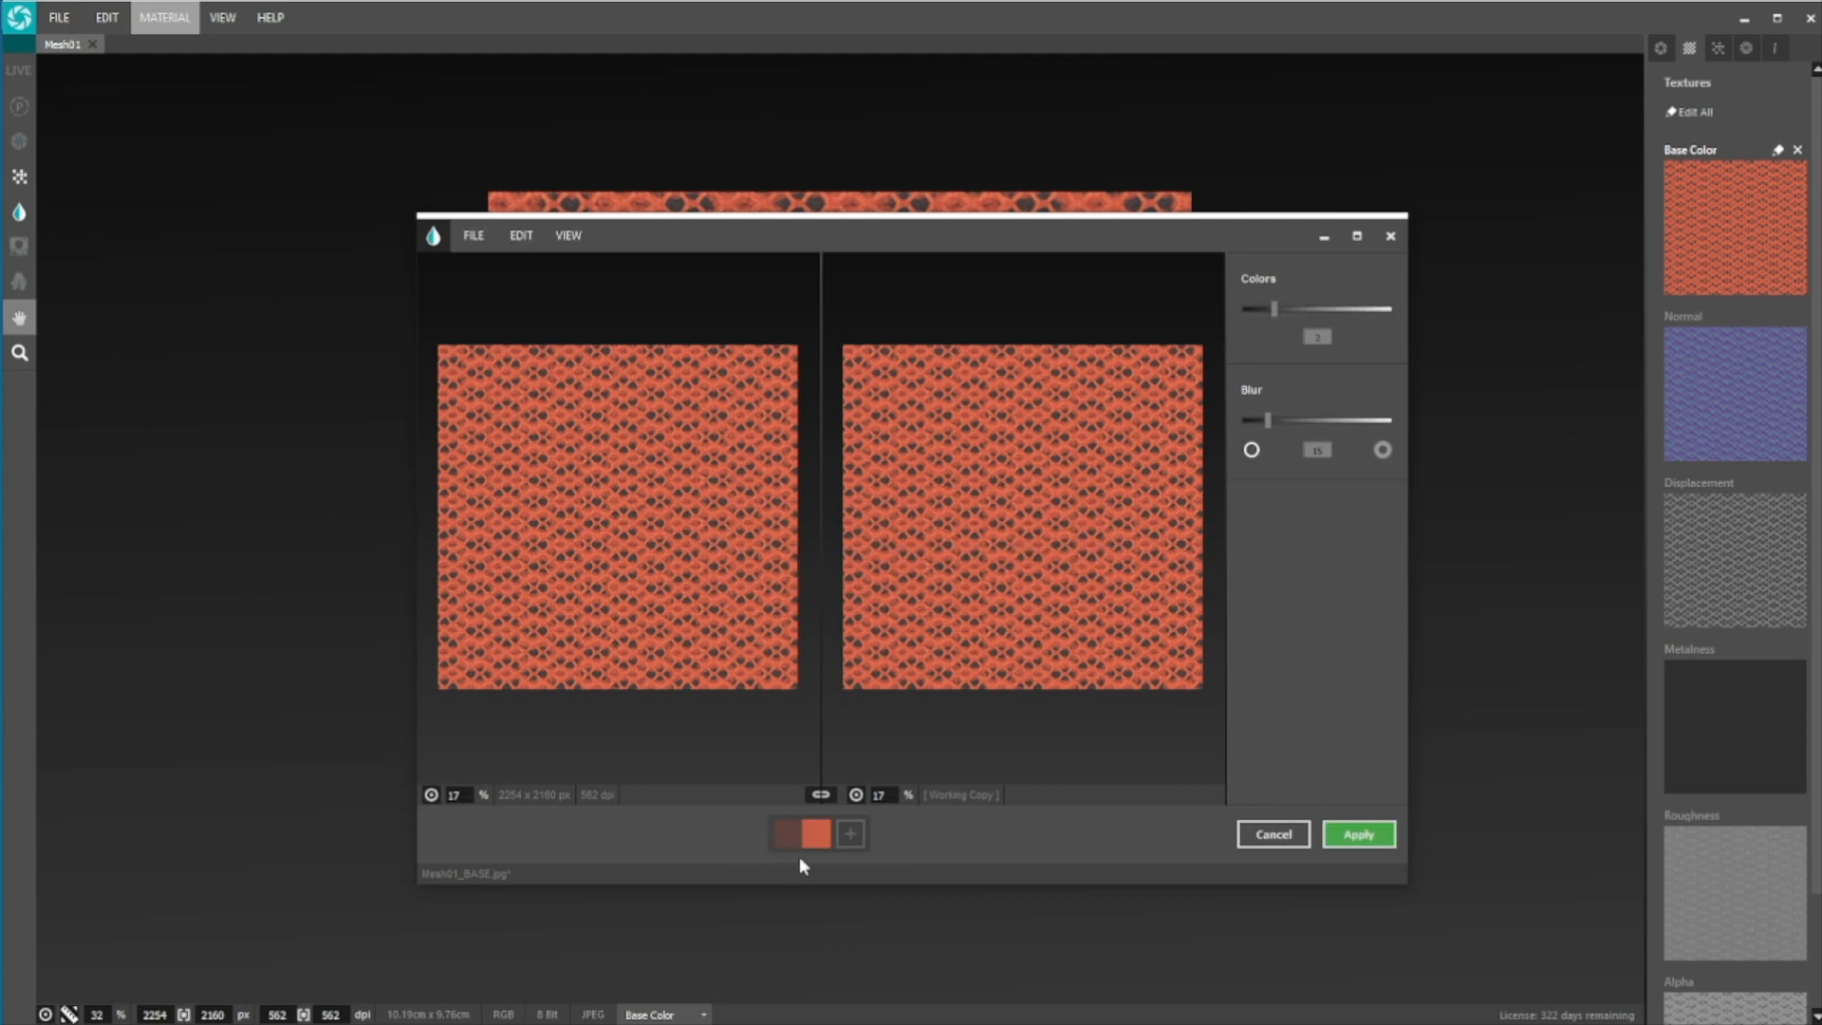
Increase the blur of the color separation and recolor the orange swatch to near-white
mouse_move(788, 845)
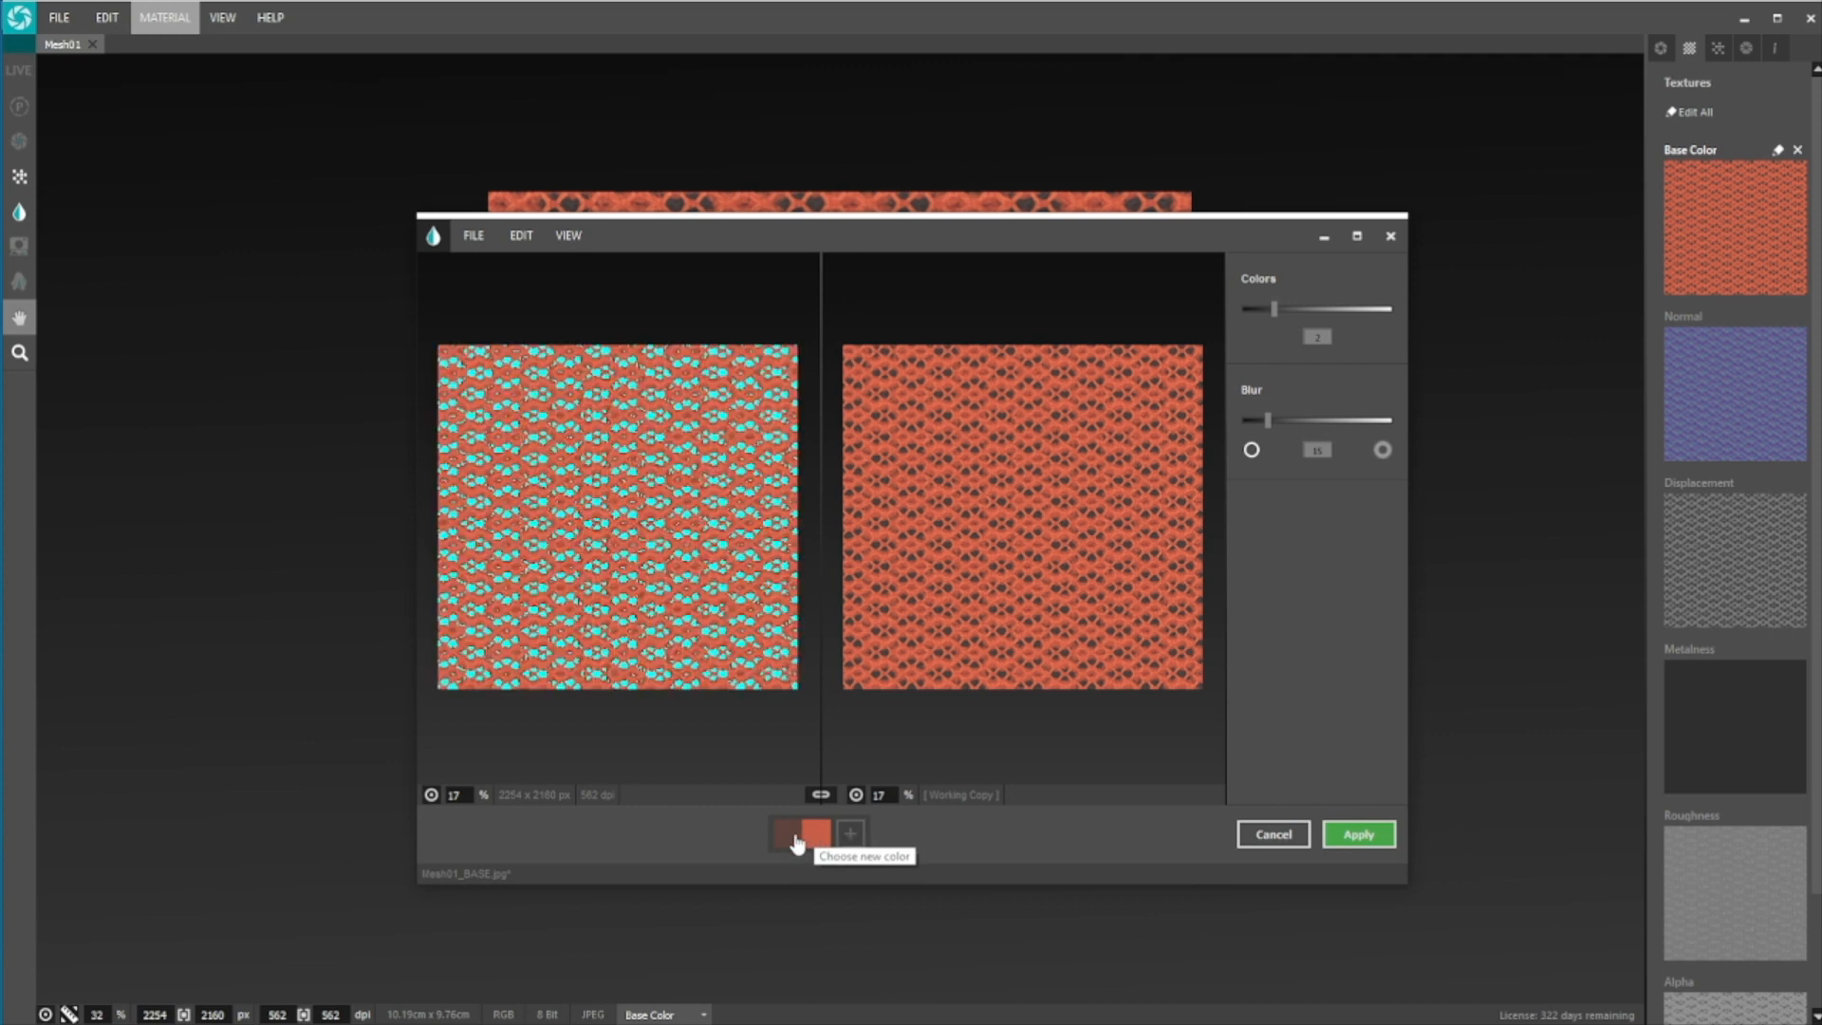
click(1280, 420)
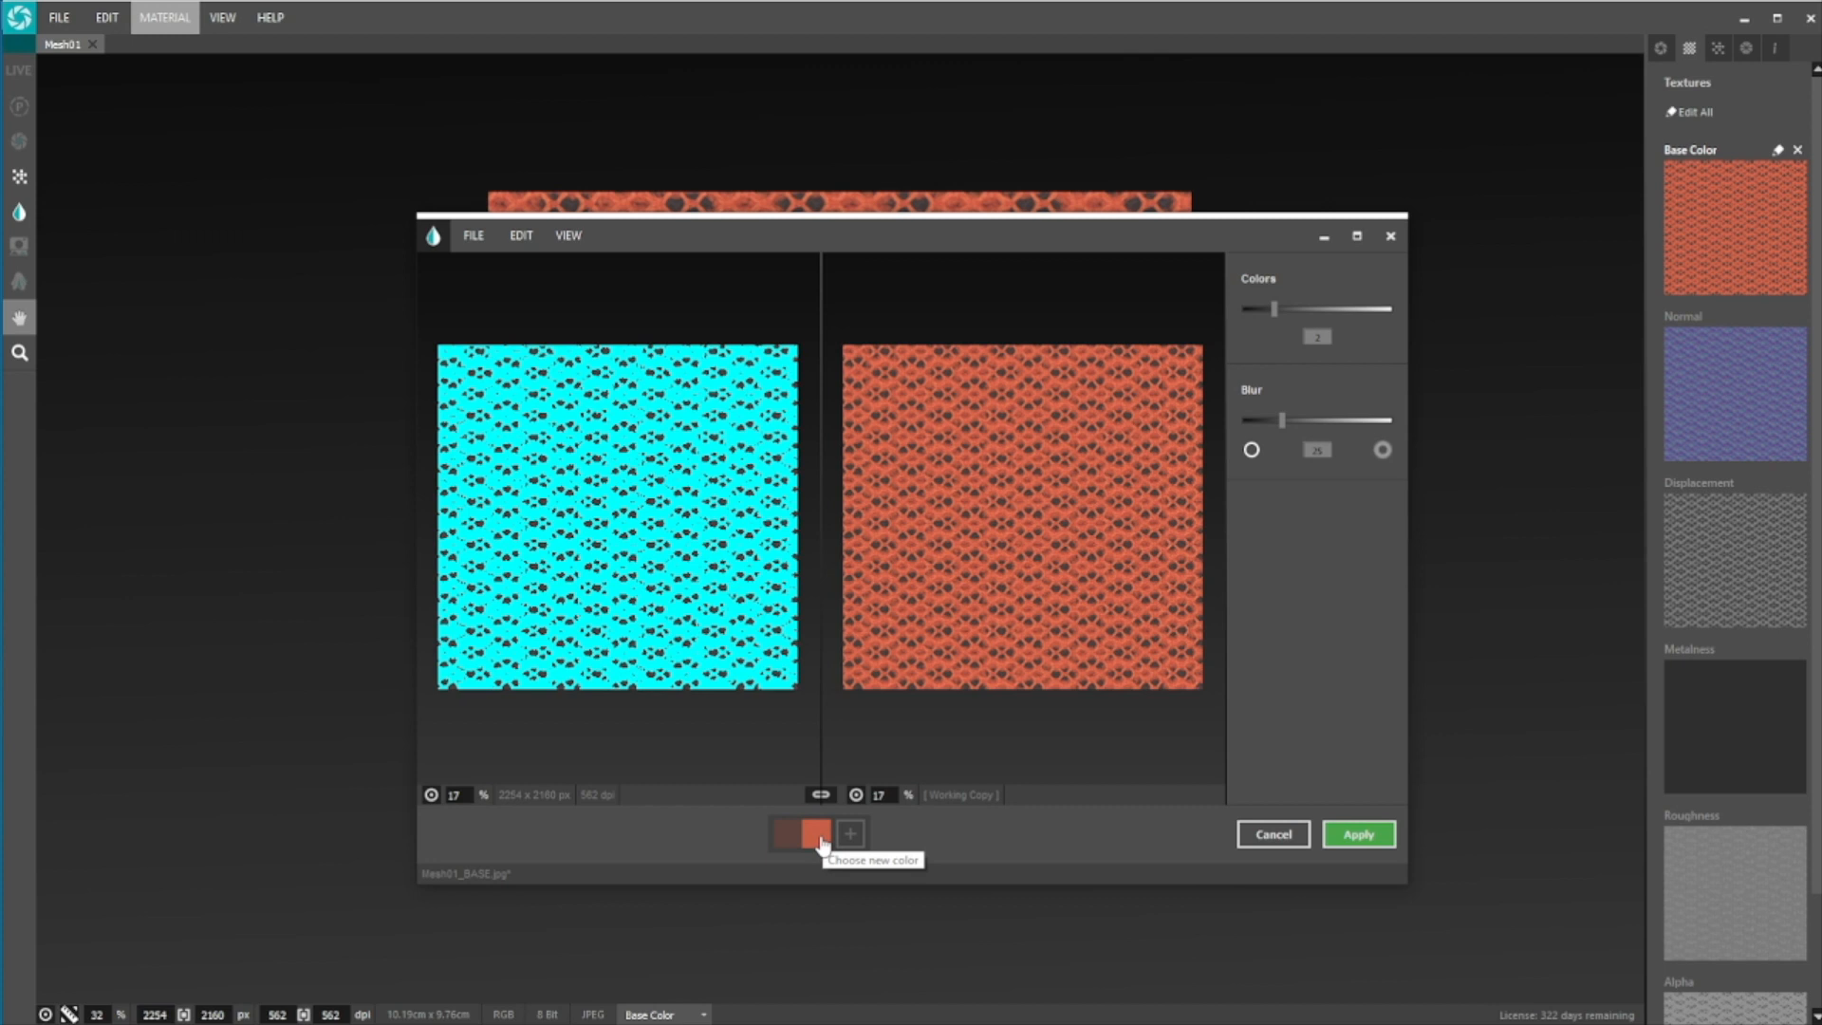
click(816, 833)
click(566, 394)
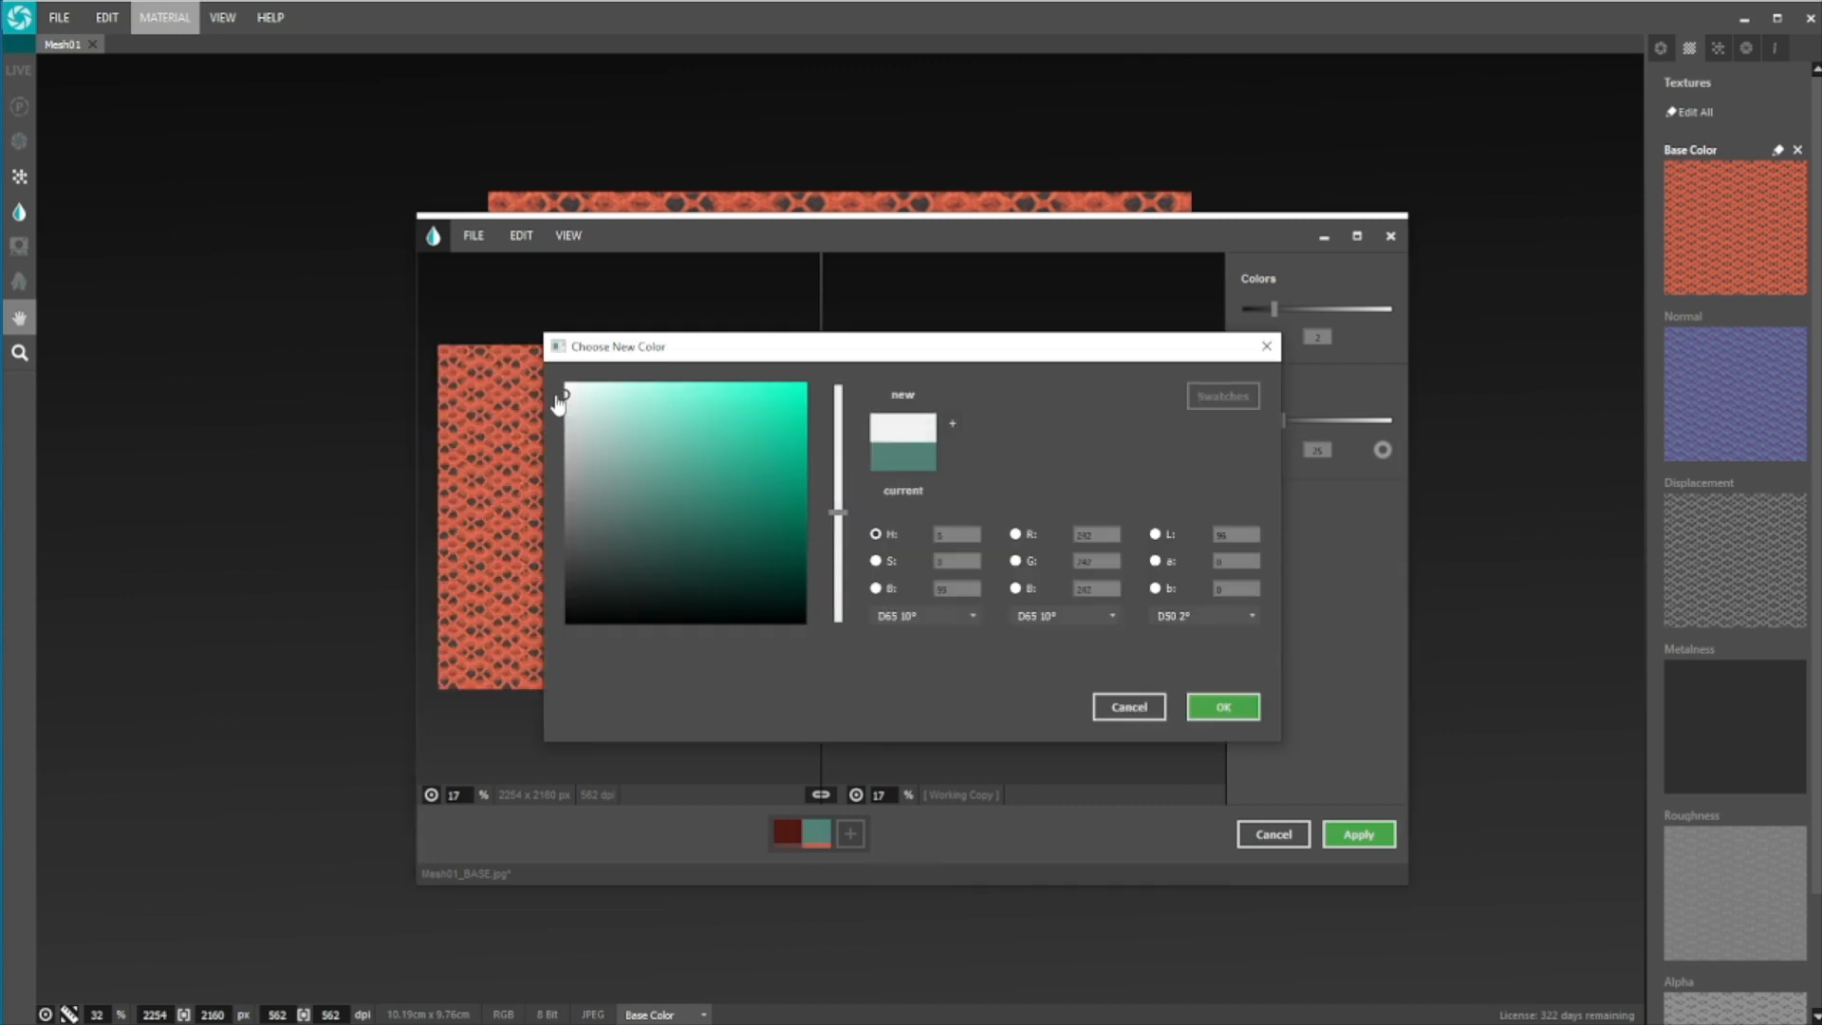
click(1223, 705)
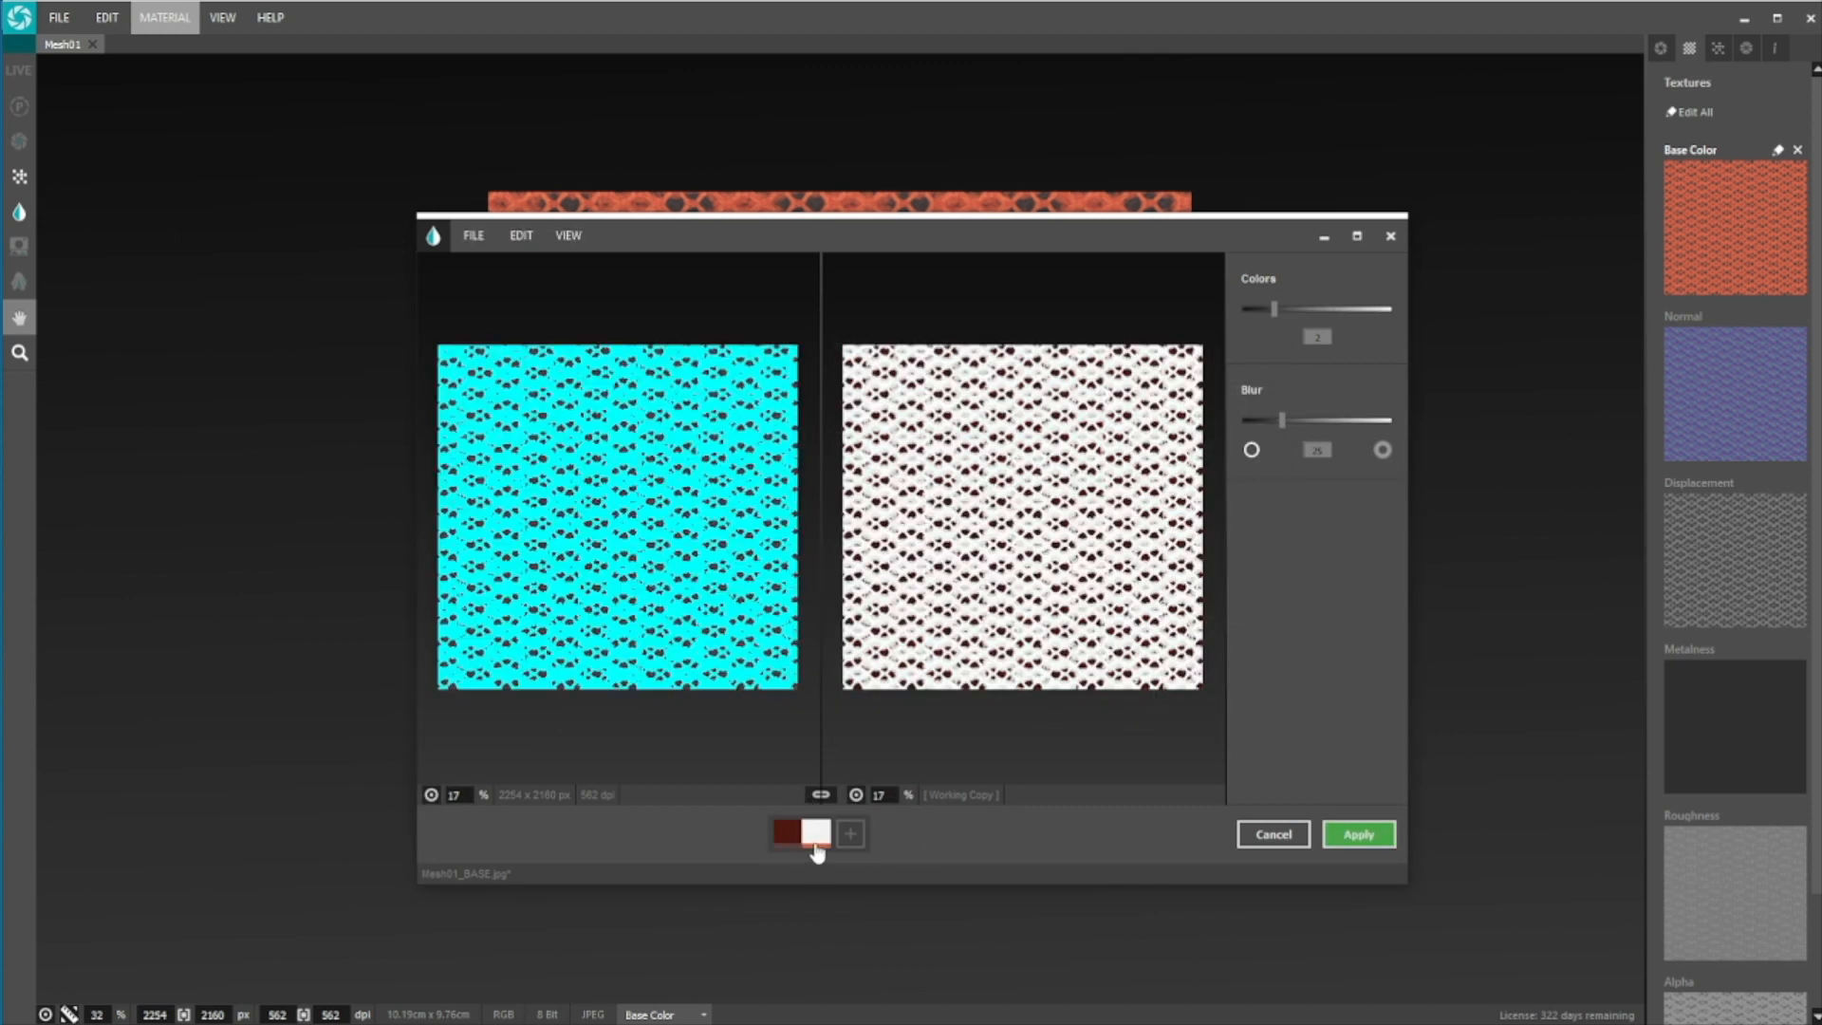
Recolor the remaining dark red swatch to the same near-white, making the whole base color neutral
click(786, 832)
drag(616, 407, 554, 400)
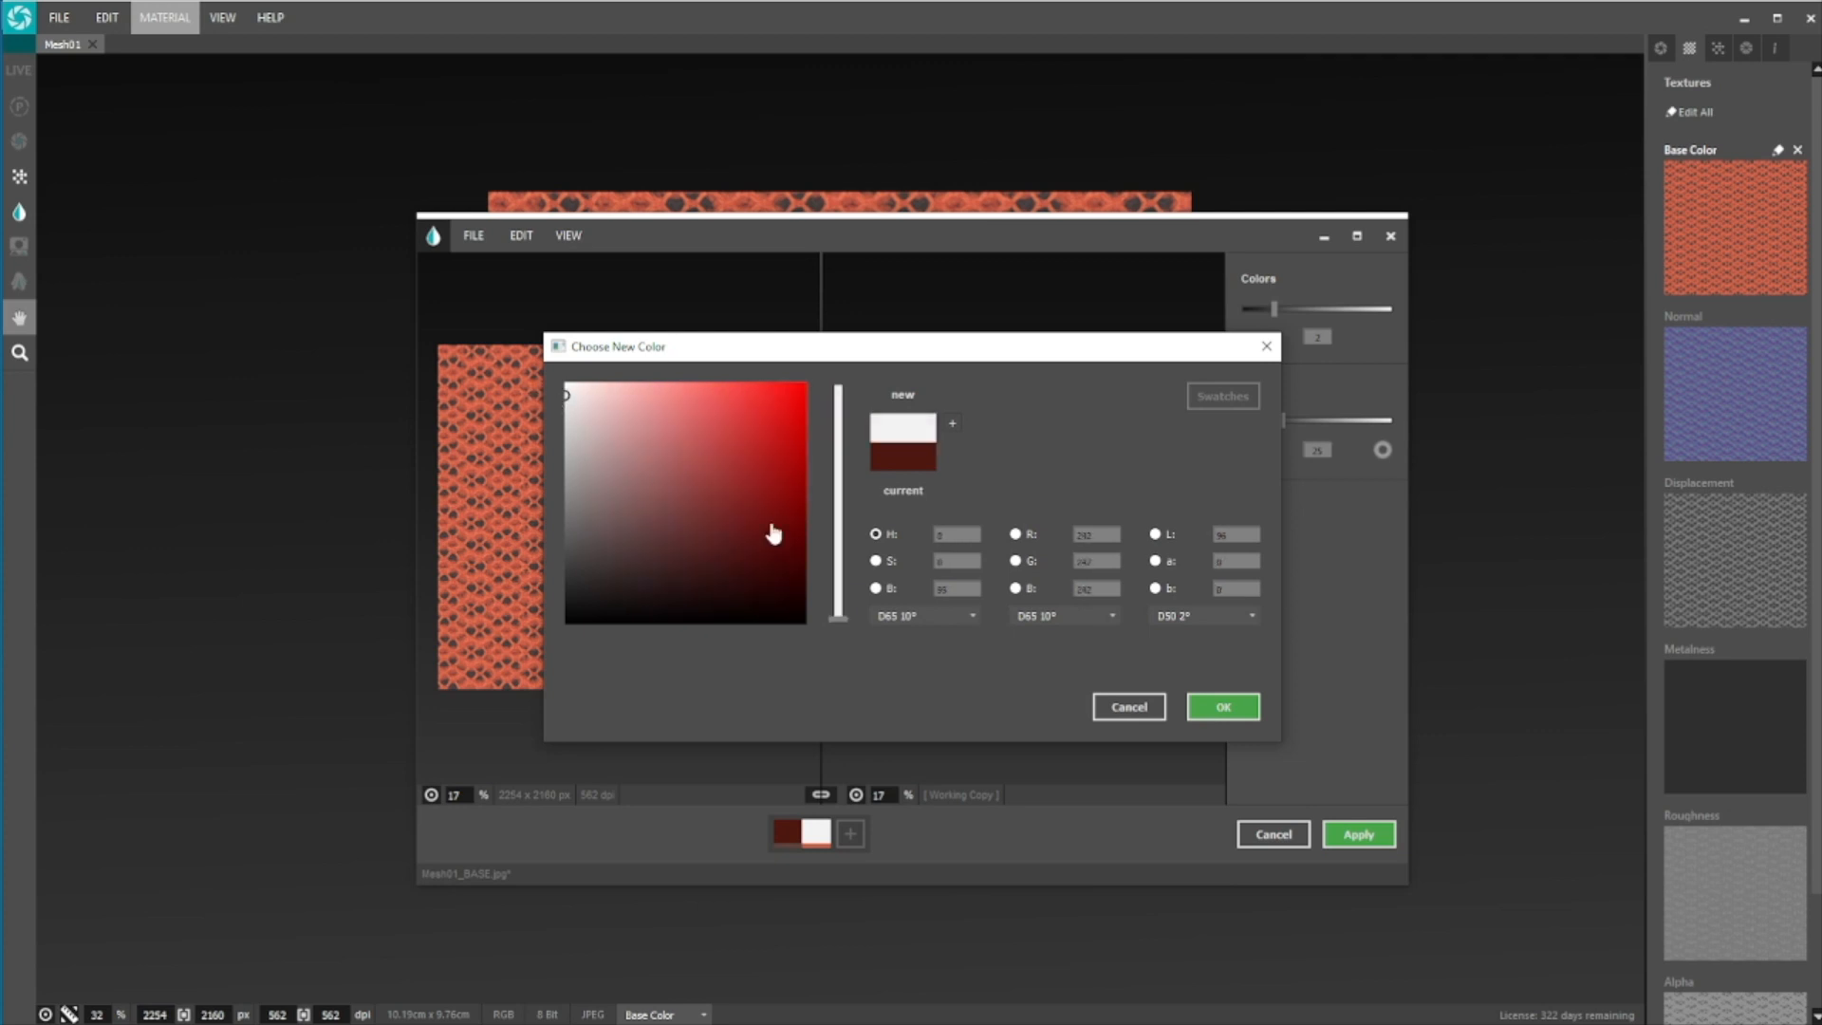
click(1250, 714)
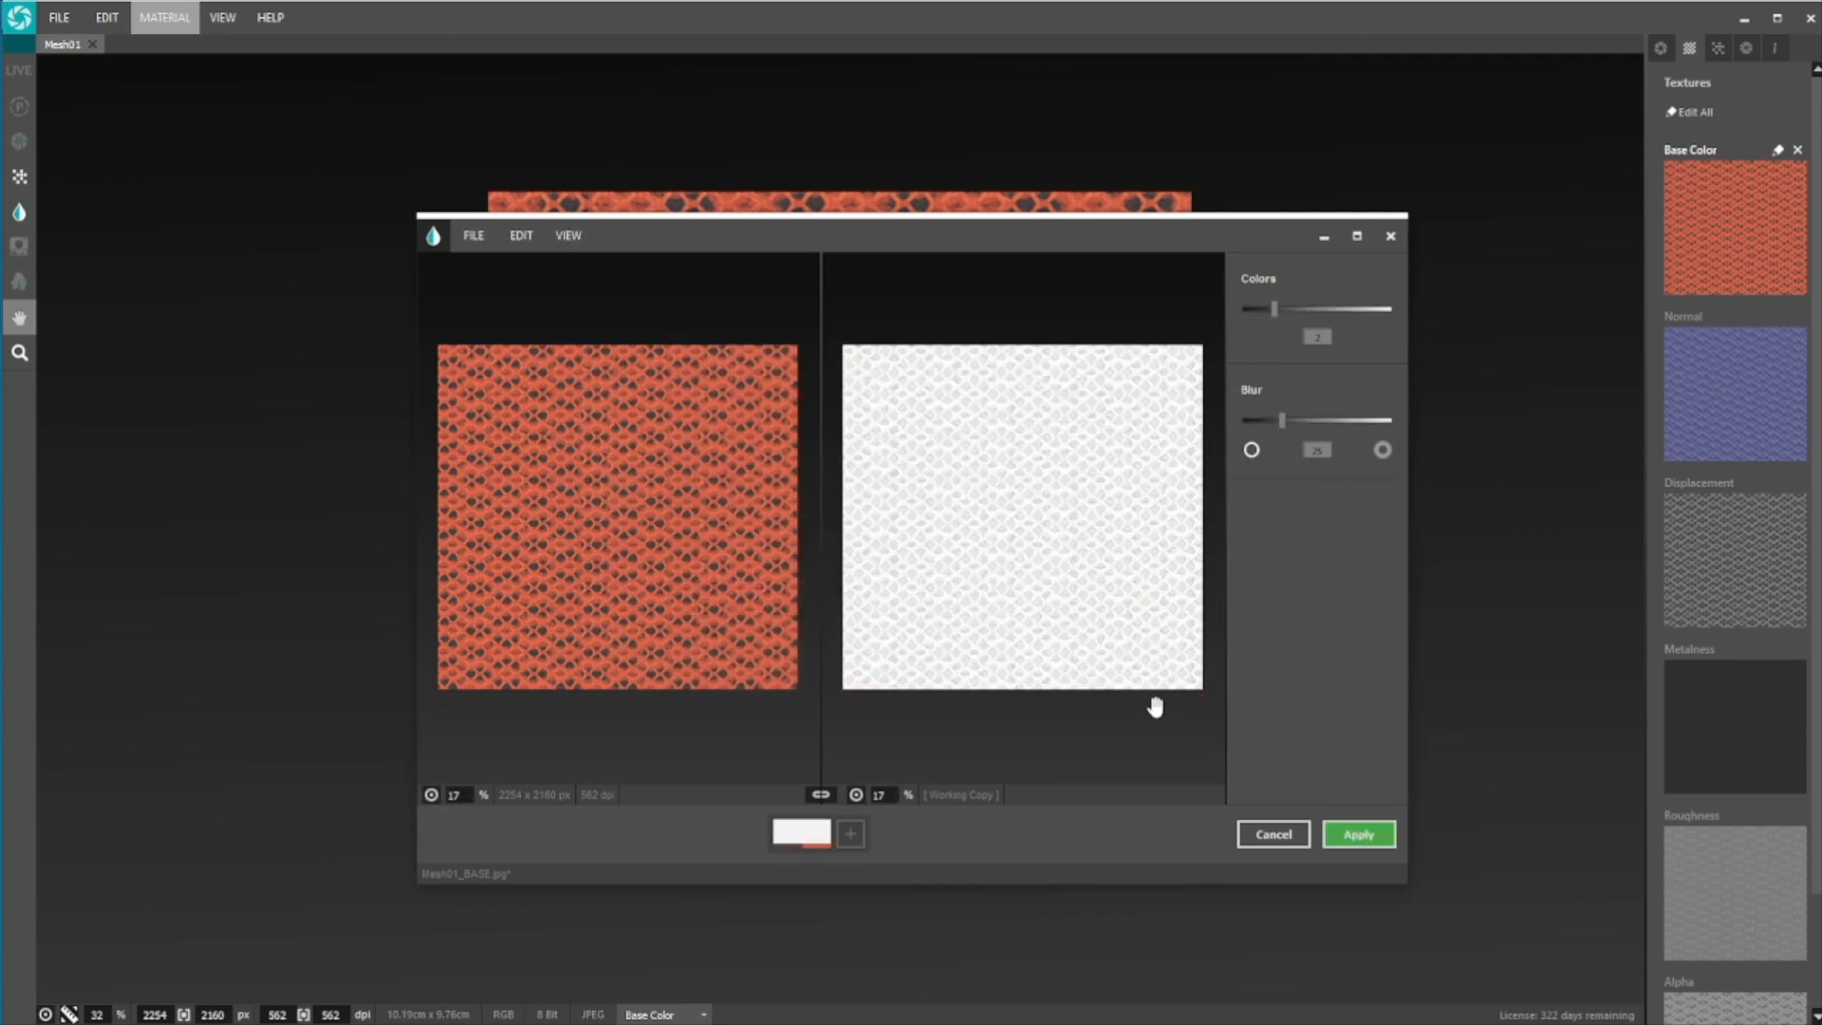
scroll(1051, 672, up, 3)
scroll(1054, 674, up, 2)
scroll(1055, 674, down, 5)
Export the color masks as PNG under the name Mesh01_BASE_MASK into the VizooDemo folder
click(473, 240)
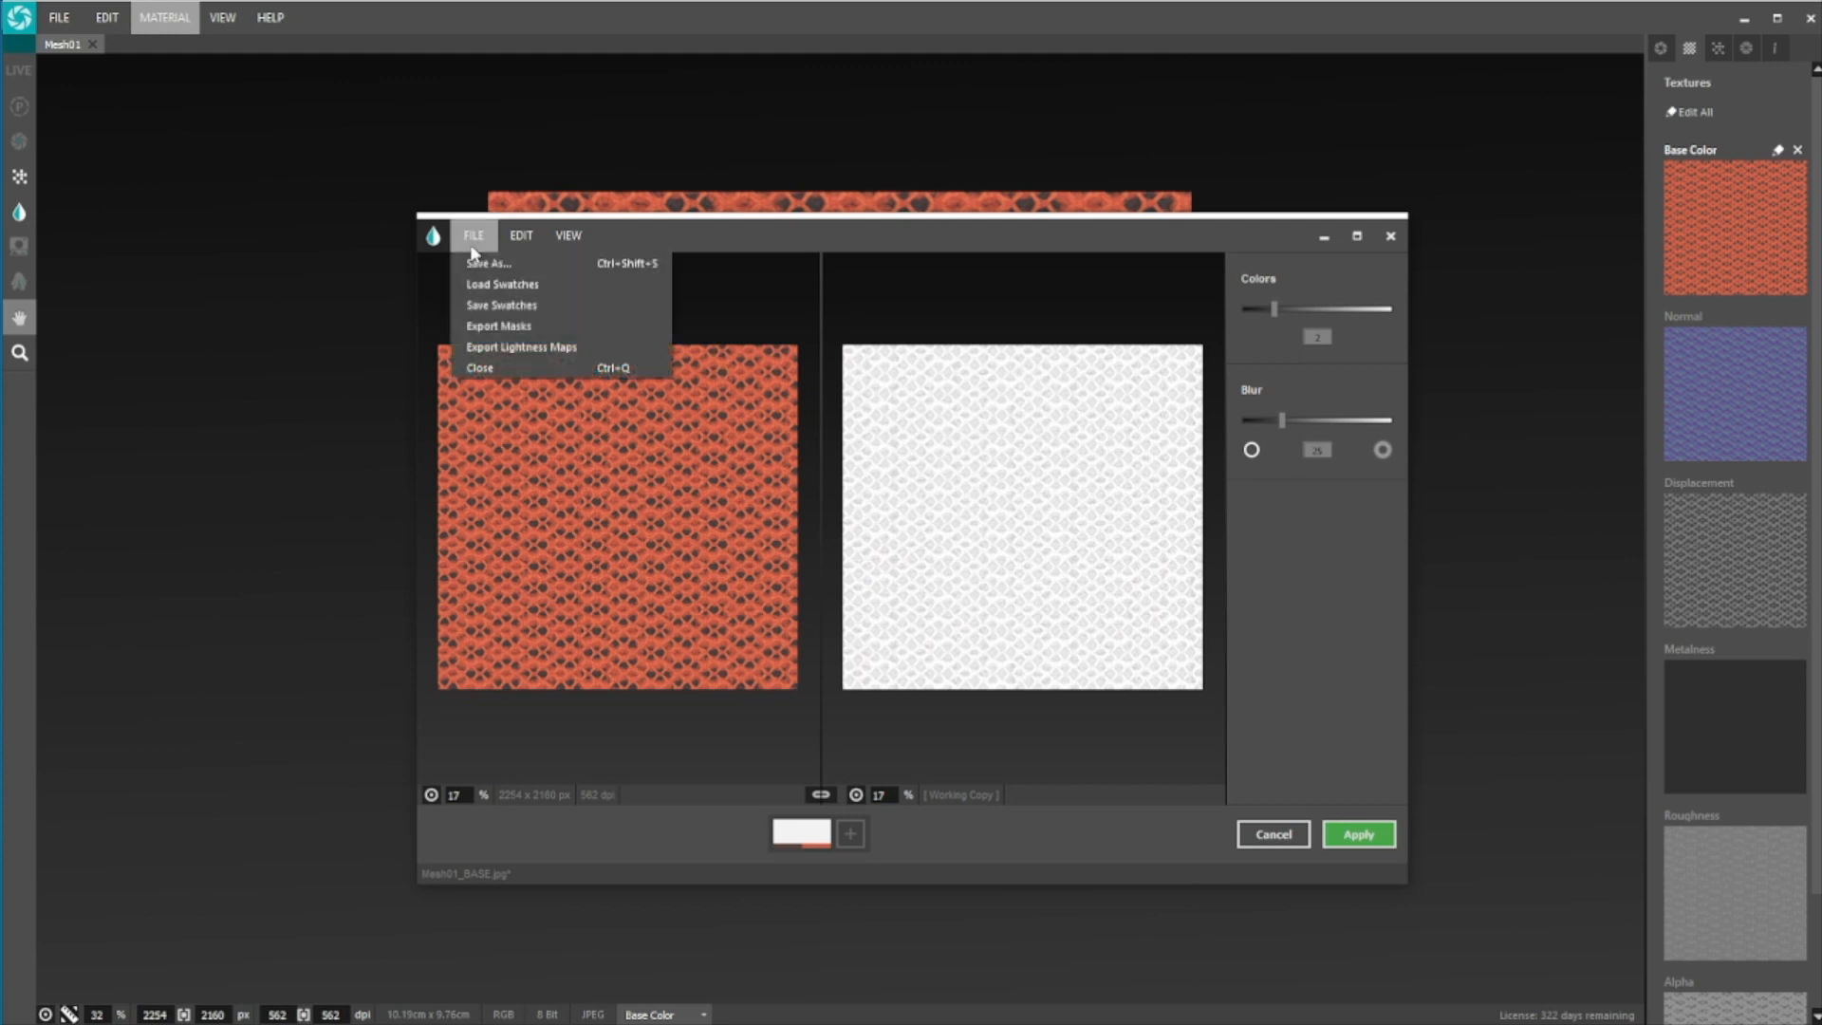
click(524, 327)
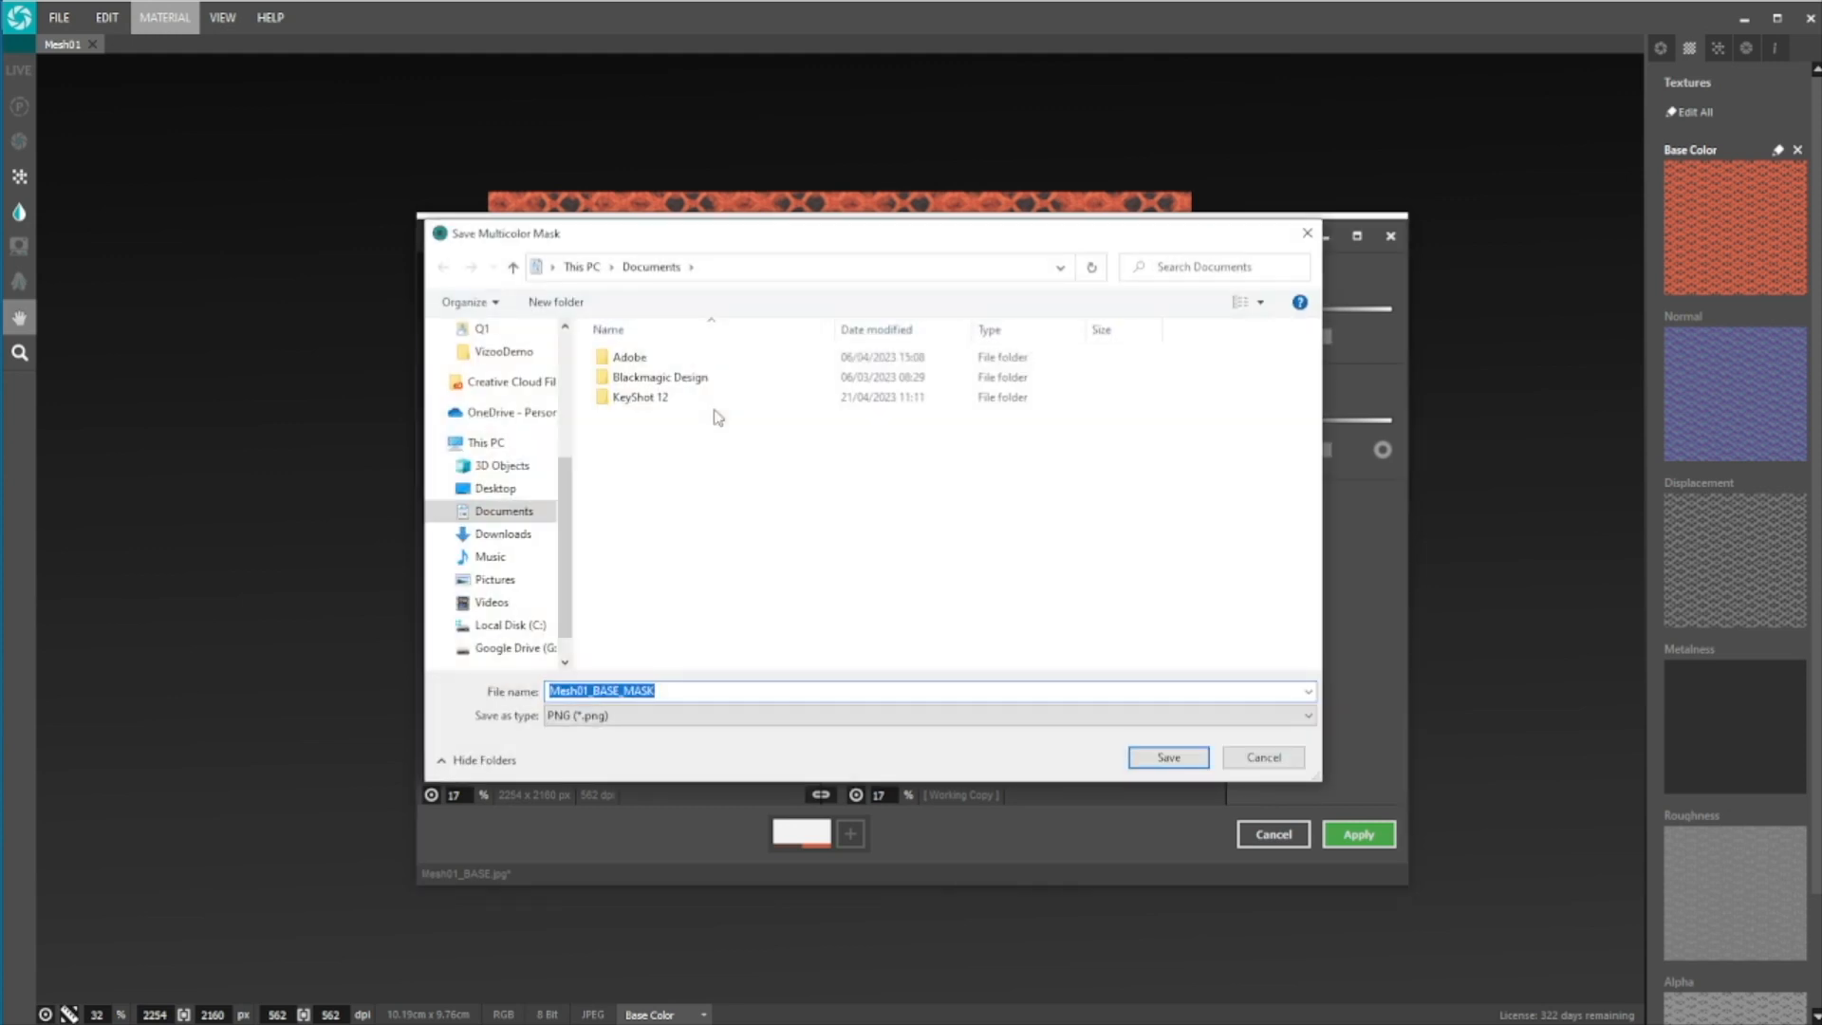
drag(567, 470, 566, 346)
click(498, 367)
double_click(951, 385)
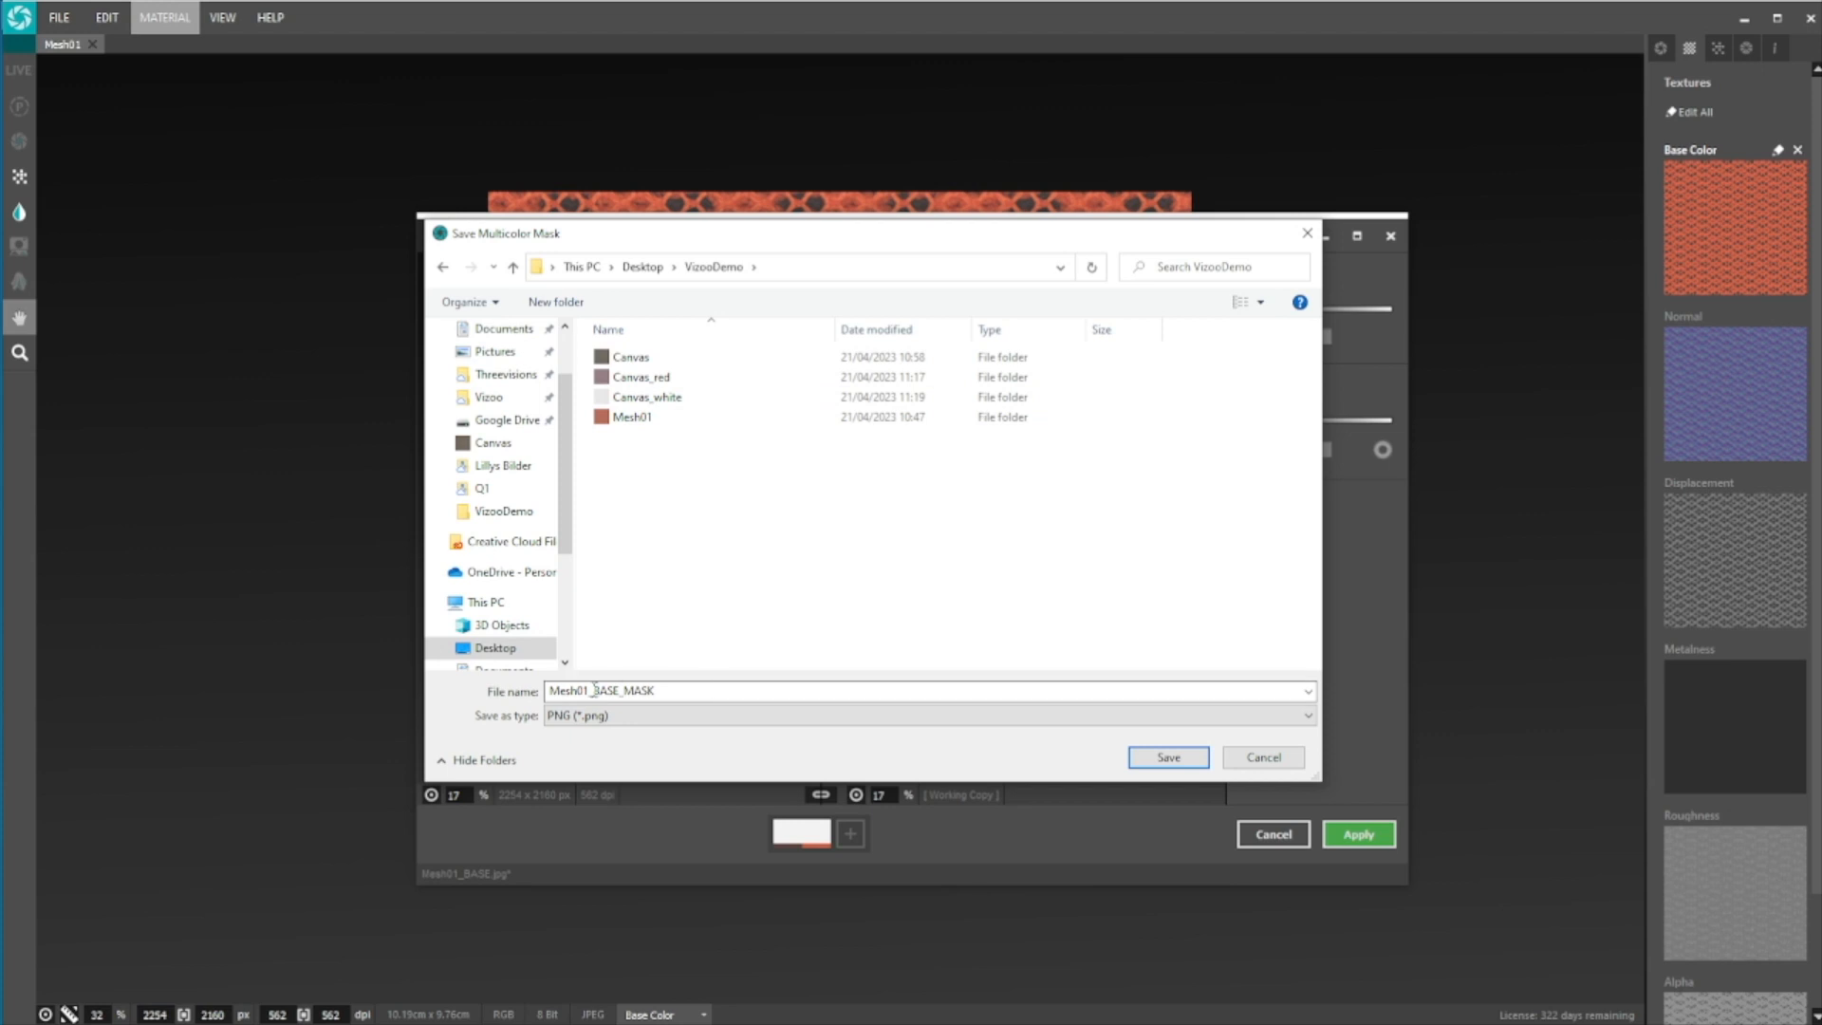
click(1169, 758)
Apply the recoloring to the base color texture and save the material as a copy named Mesh01_white
click(1357, 834)
click(59, 17)
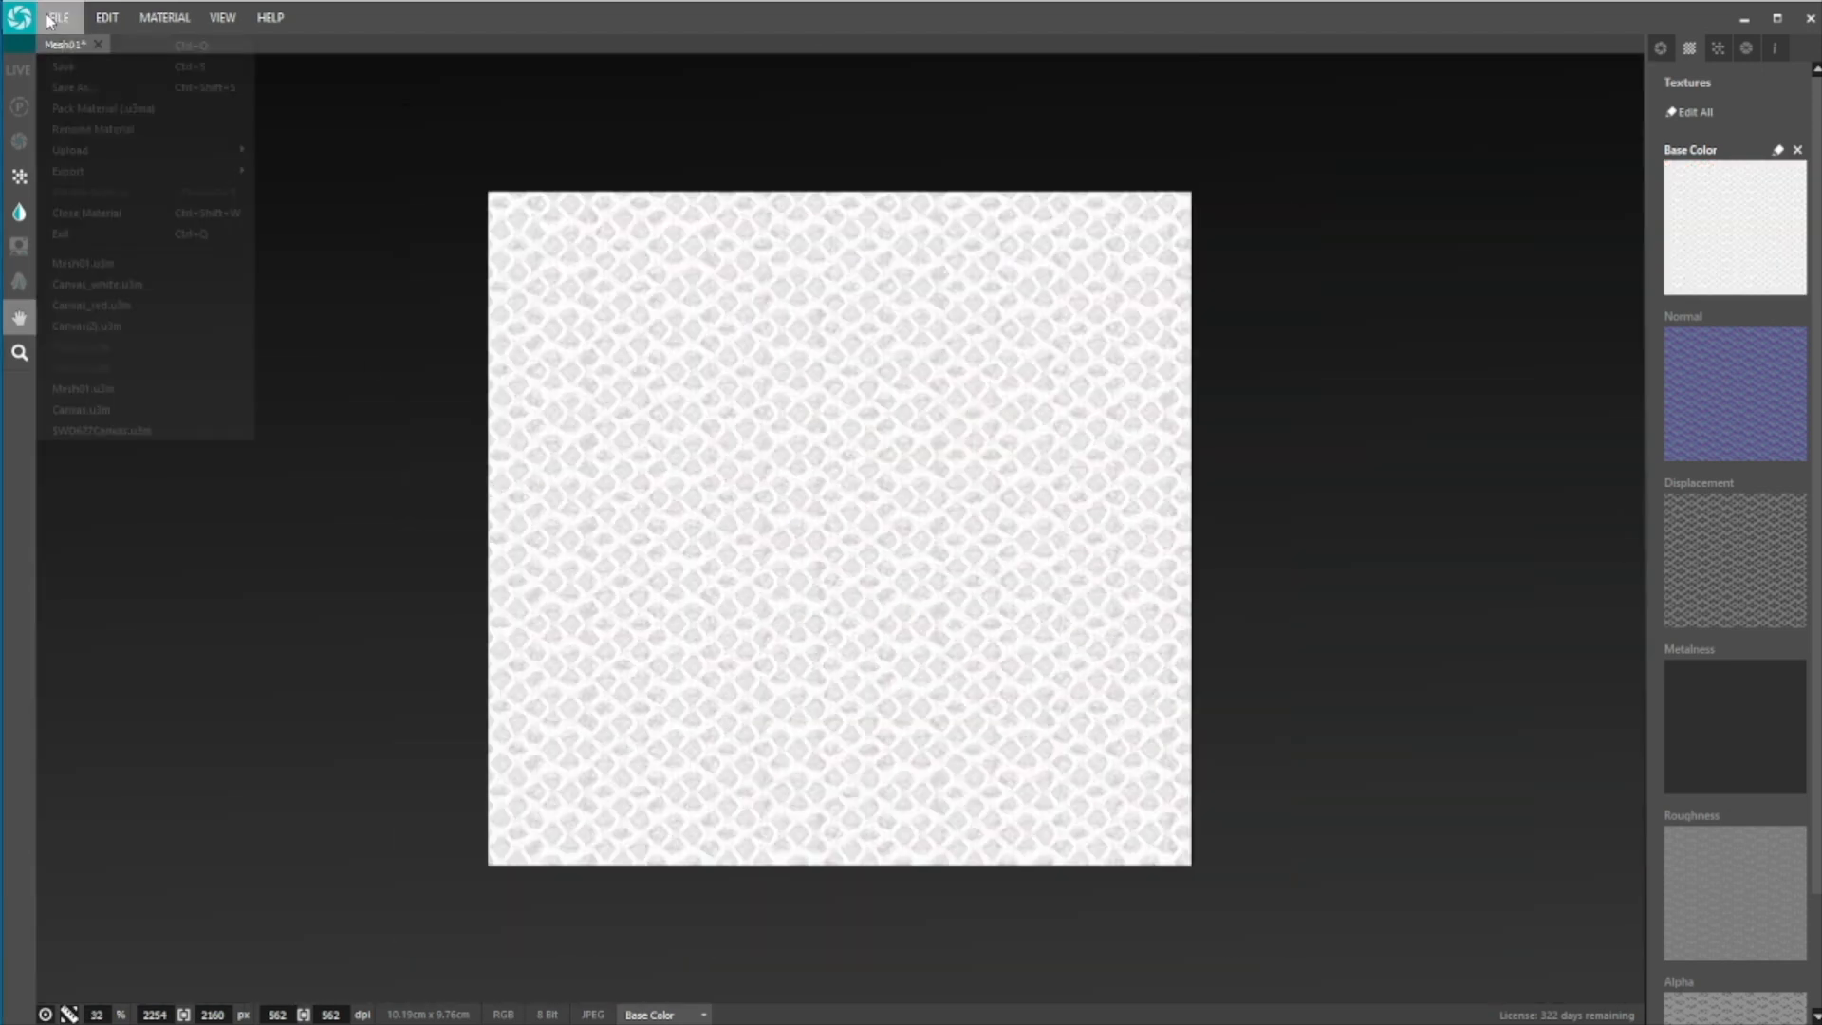
click(74, 87)
click(280, 359)
text(_e)
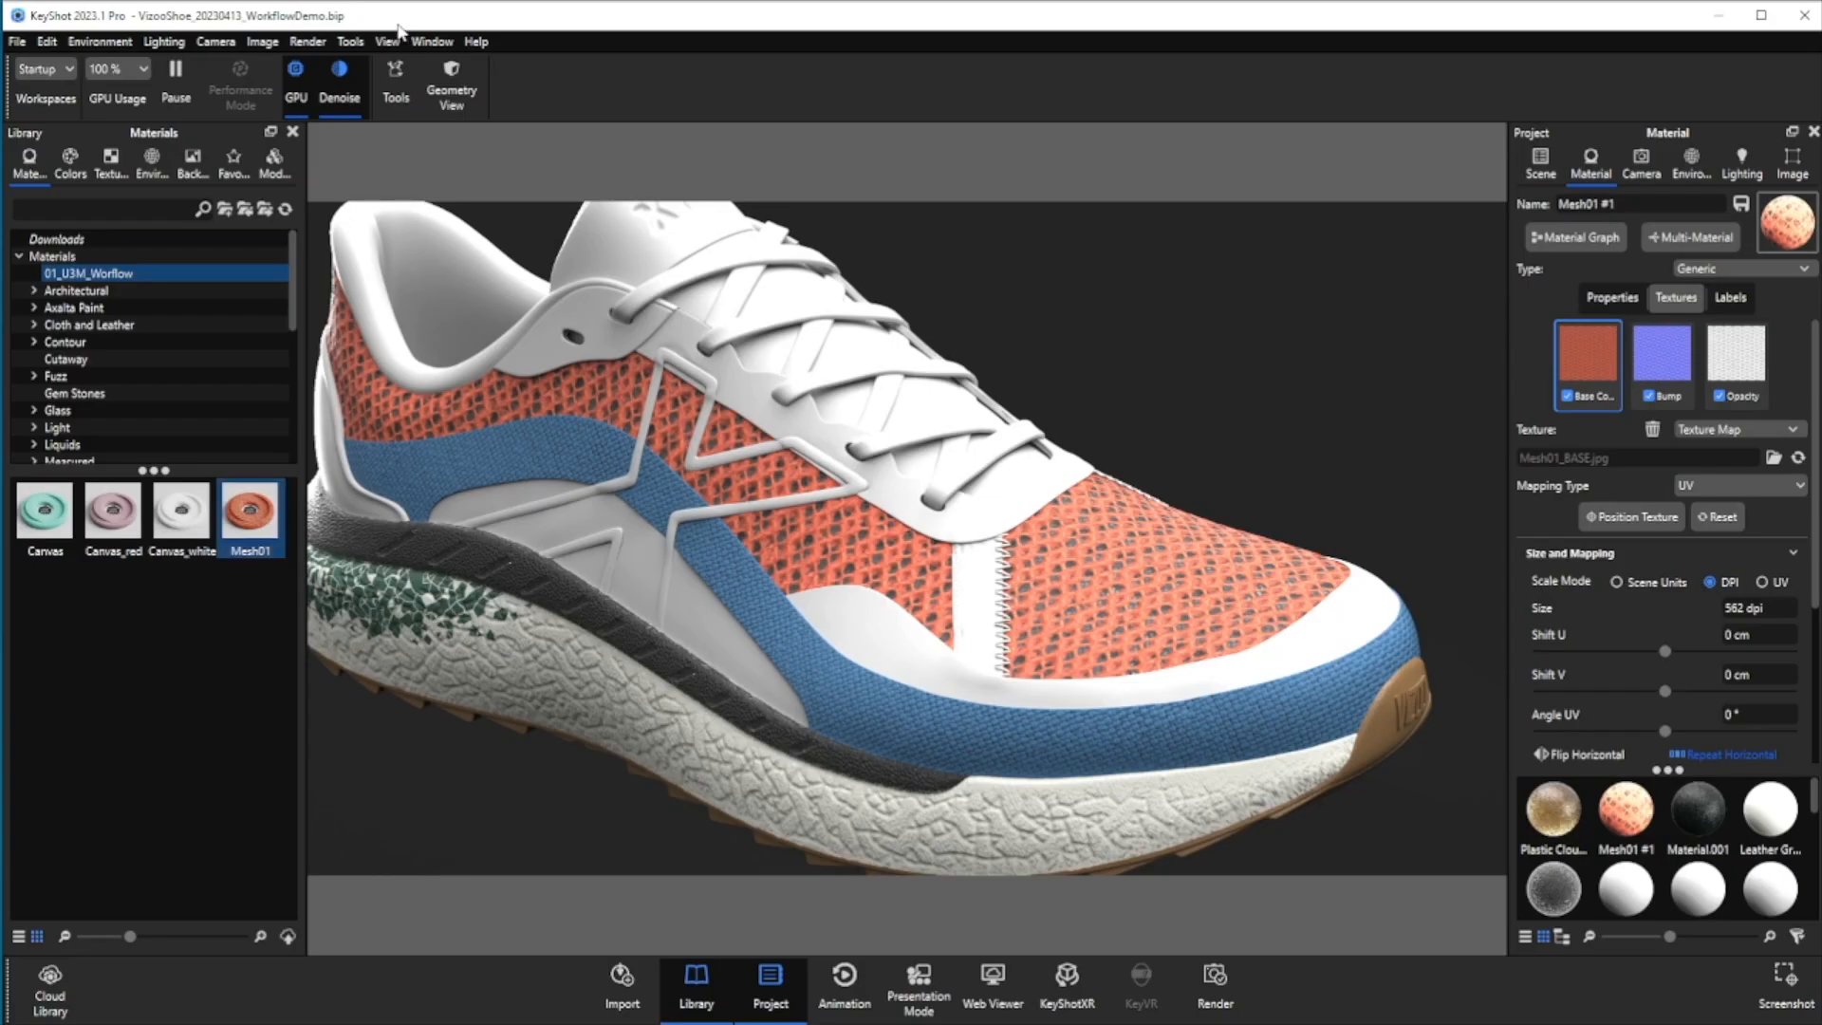
Switch to KeyShot, bring the Mesh01_white material into the library and assign it to the shoe's mesh upper
click(350, 41)
mouse_move(398, 81)
click(533, 97)
click(640, 160)
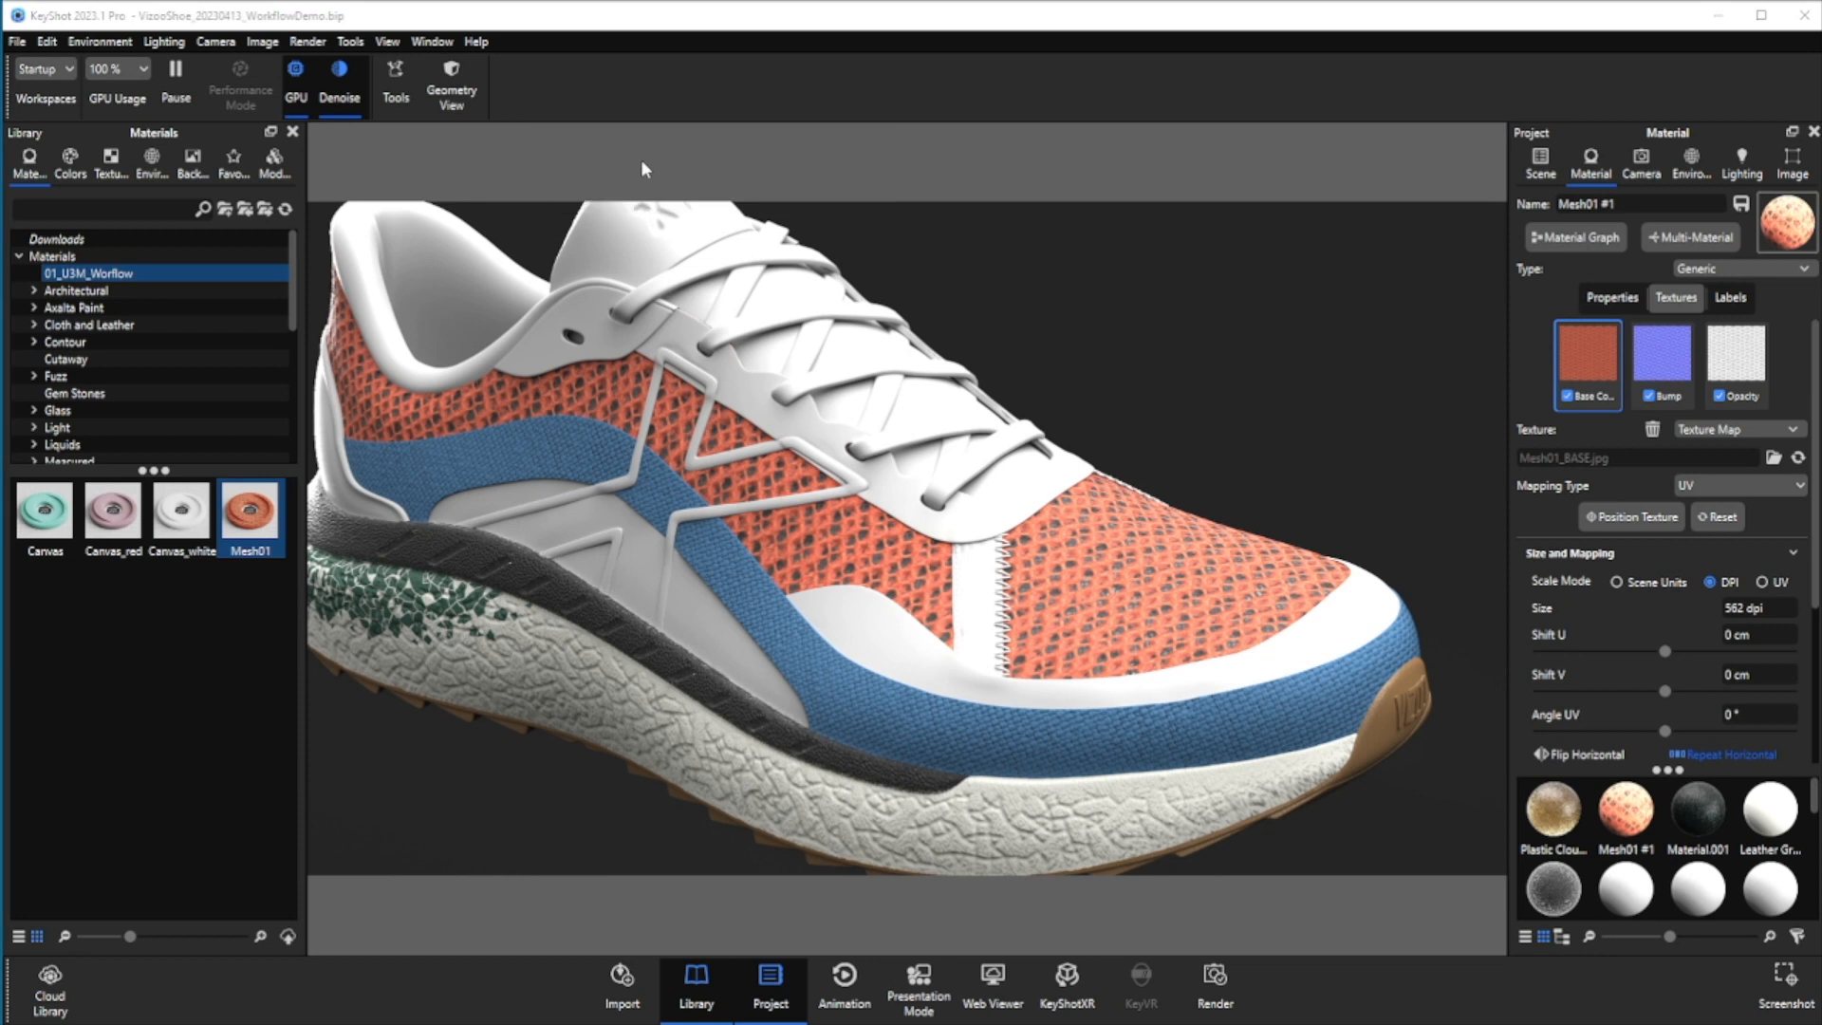
click(302, 79)
drag(44, 593, 1075, 623)
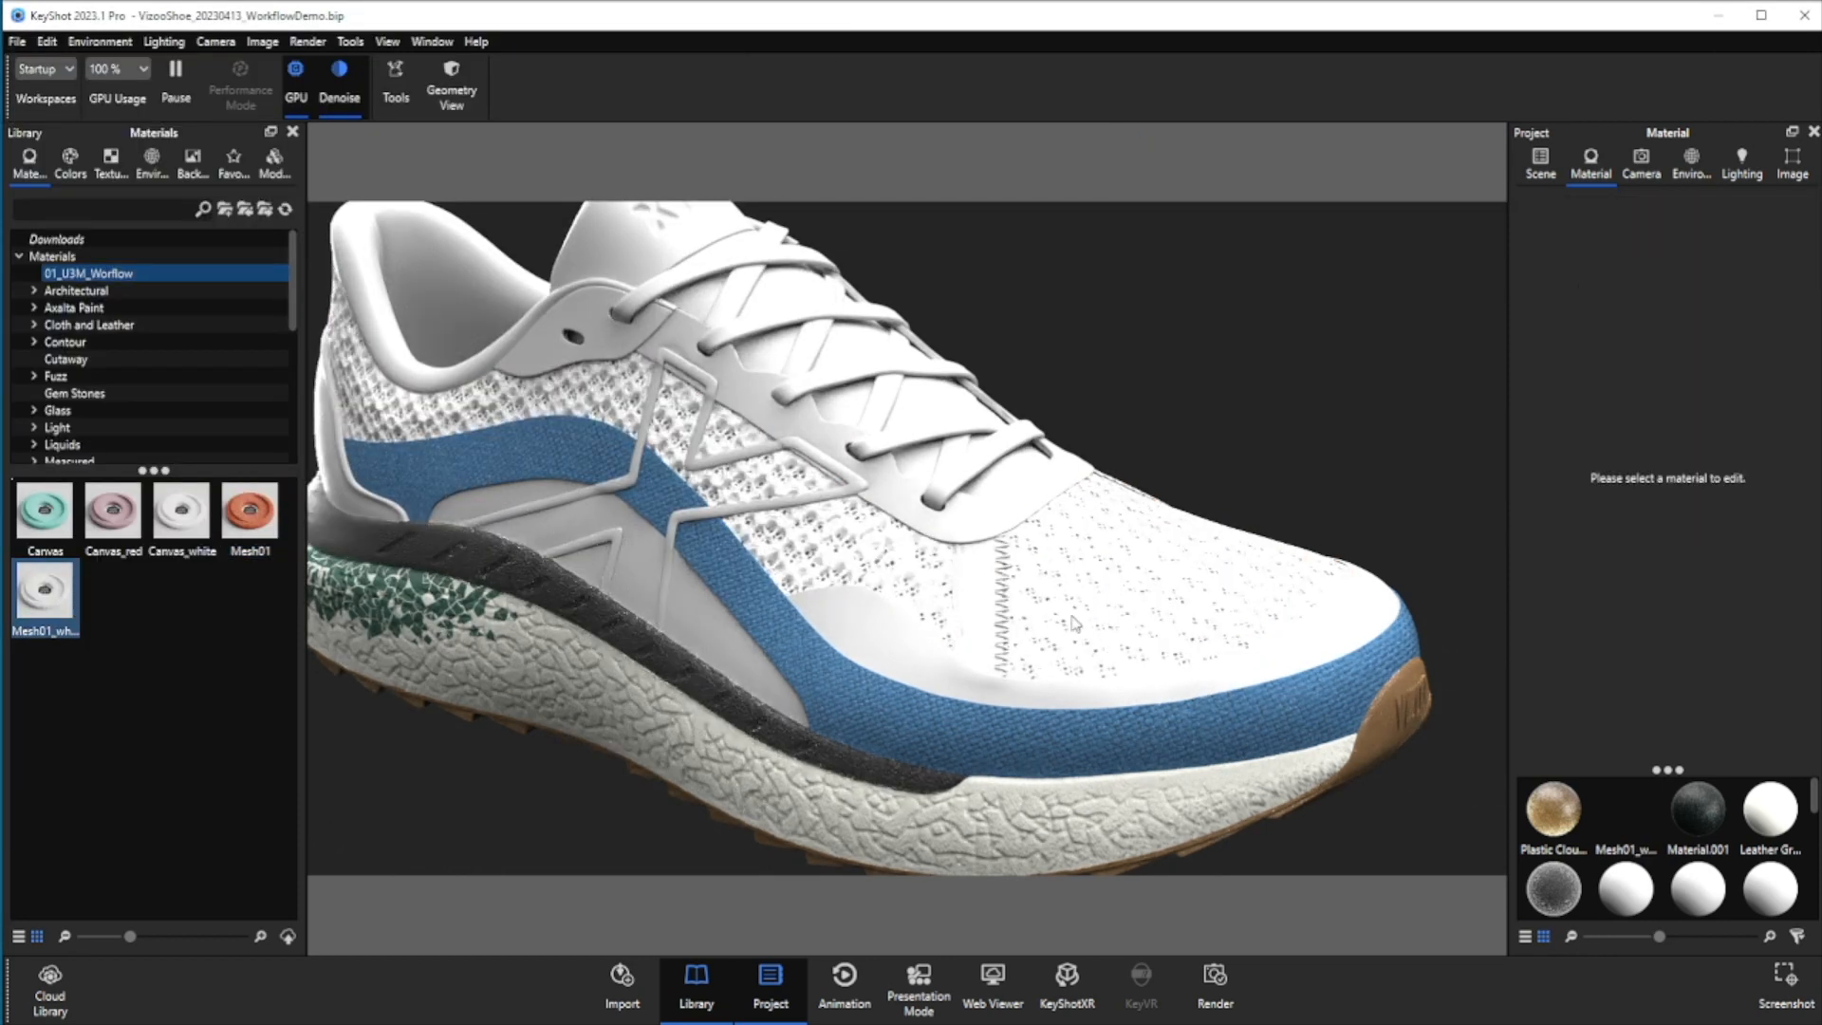
Open the material graph of the shoe's Mesh01_white material and pick out its base color texture node
drag(770, 549, 930, 558)
scroll(930, 564, down, 5)
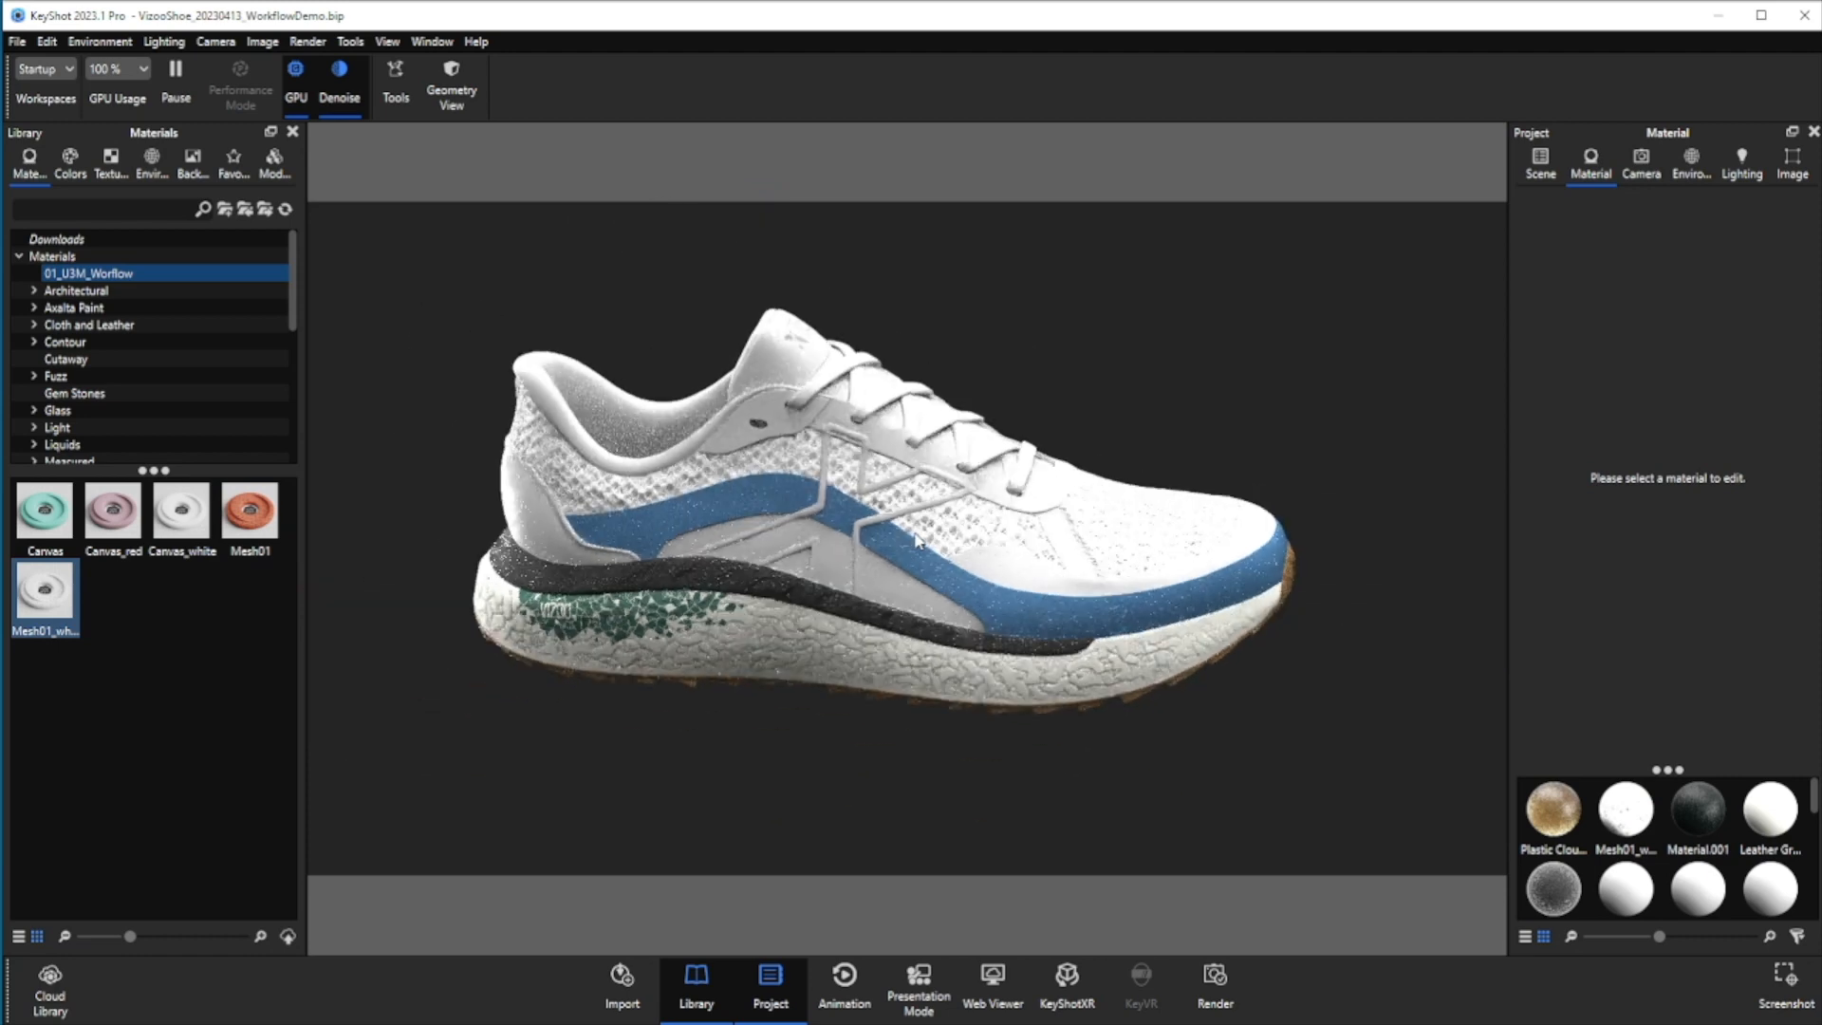
scroll(916, 541, up, 8)
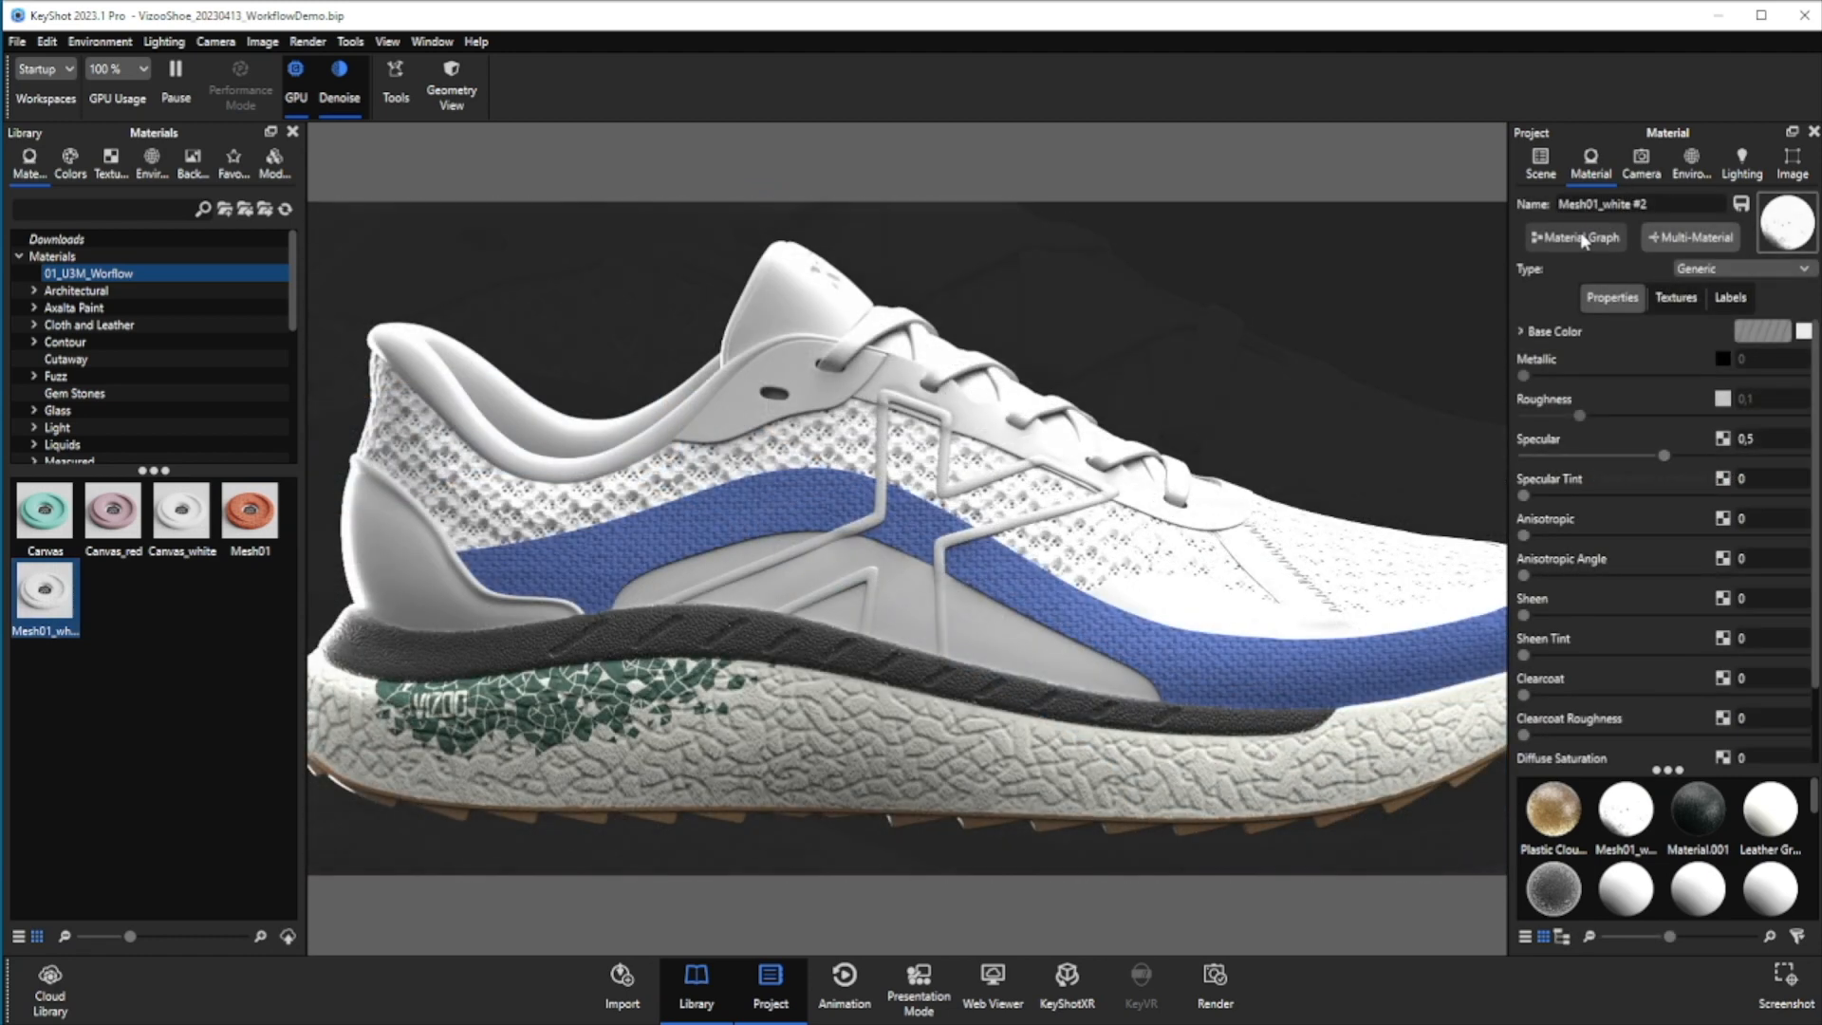
click(1579, 239)
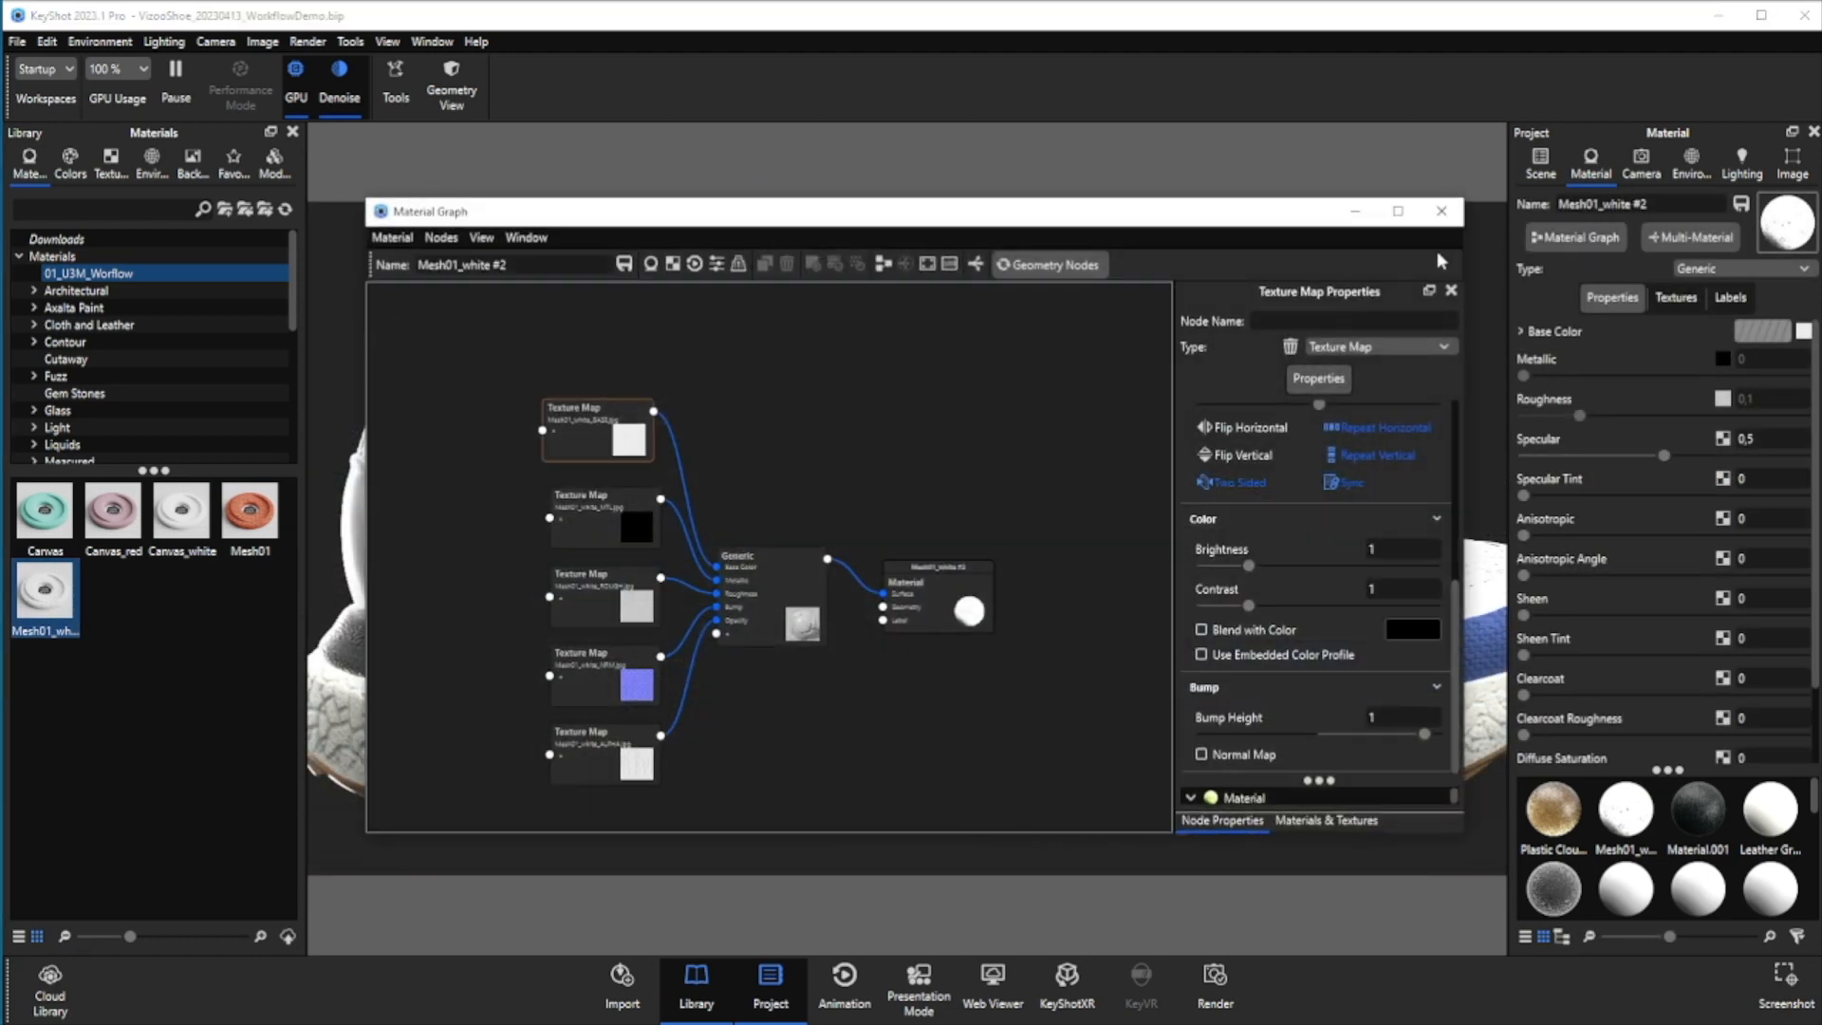
drag(1149, 232, 946, 169)
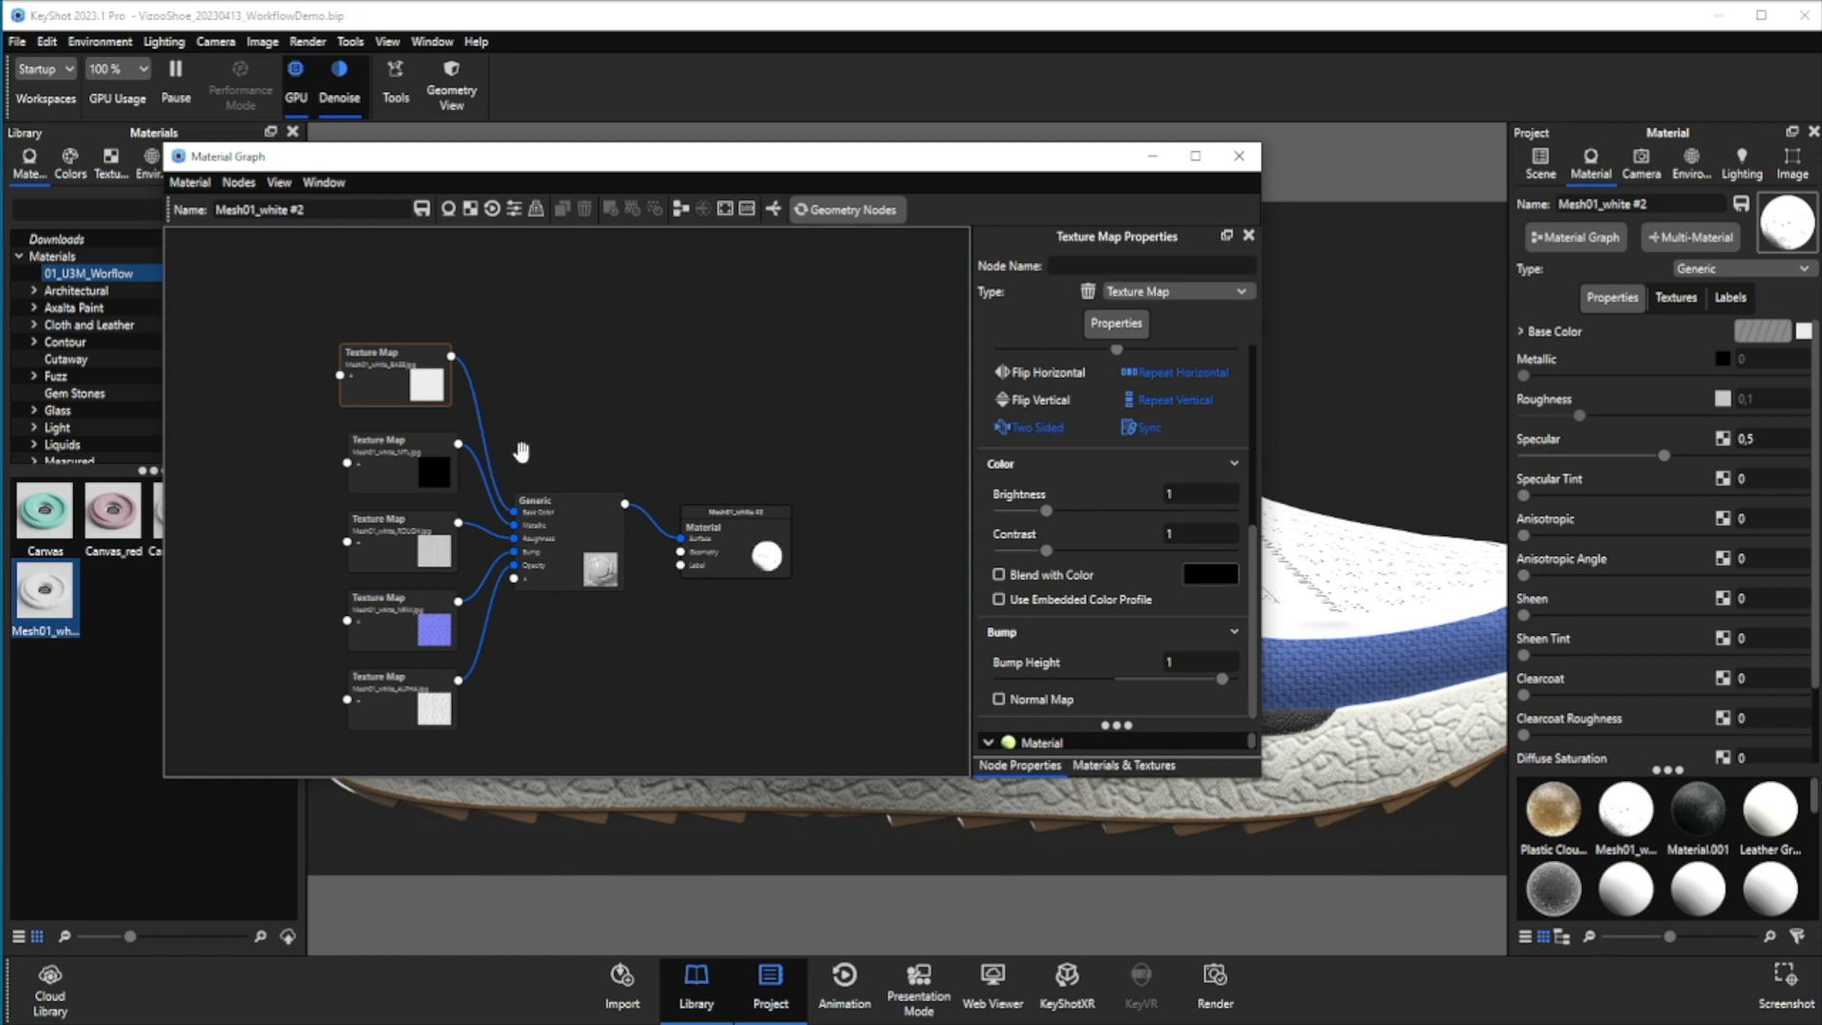
drag(375, 362, 373, 353)
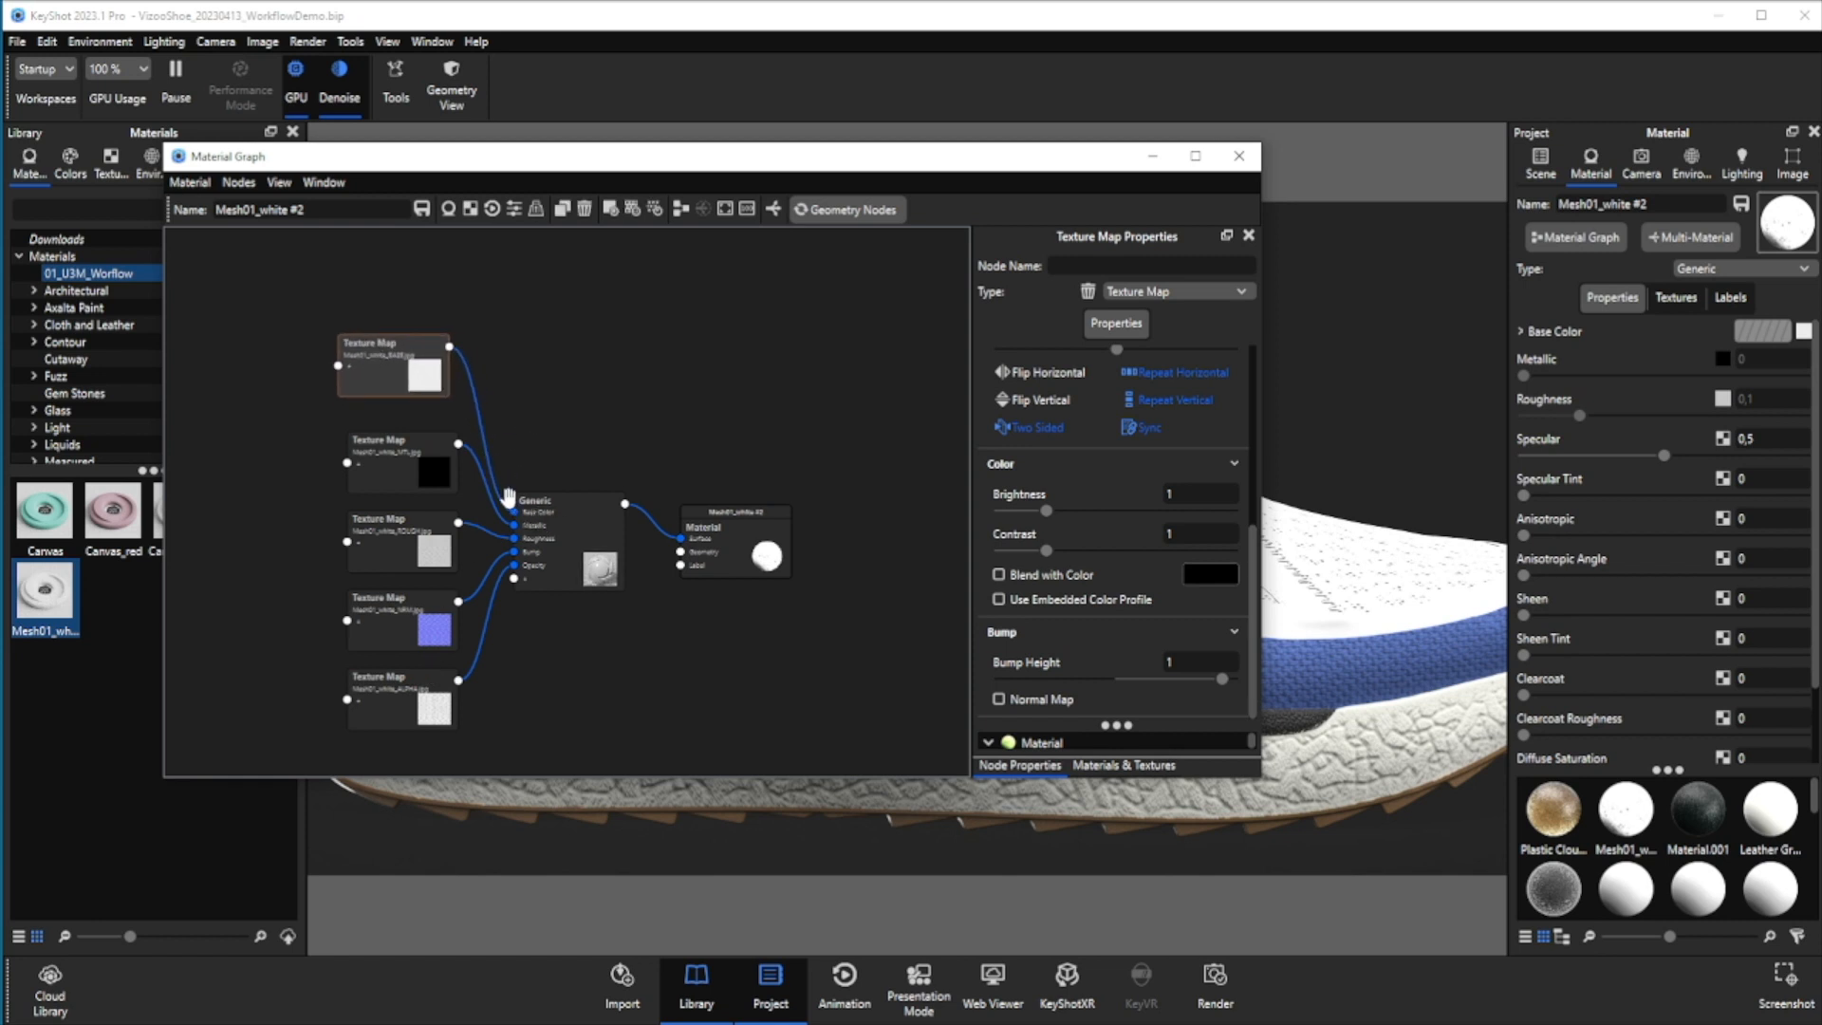
drag(370, 359, 378, 369)
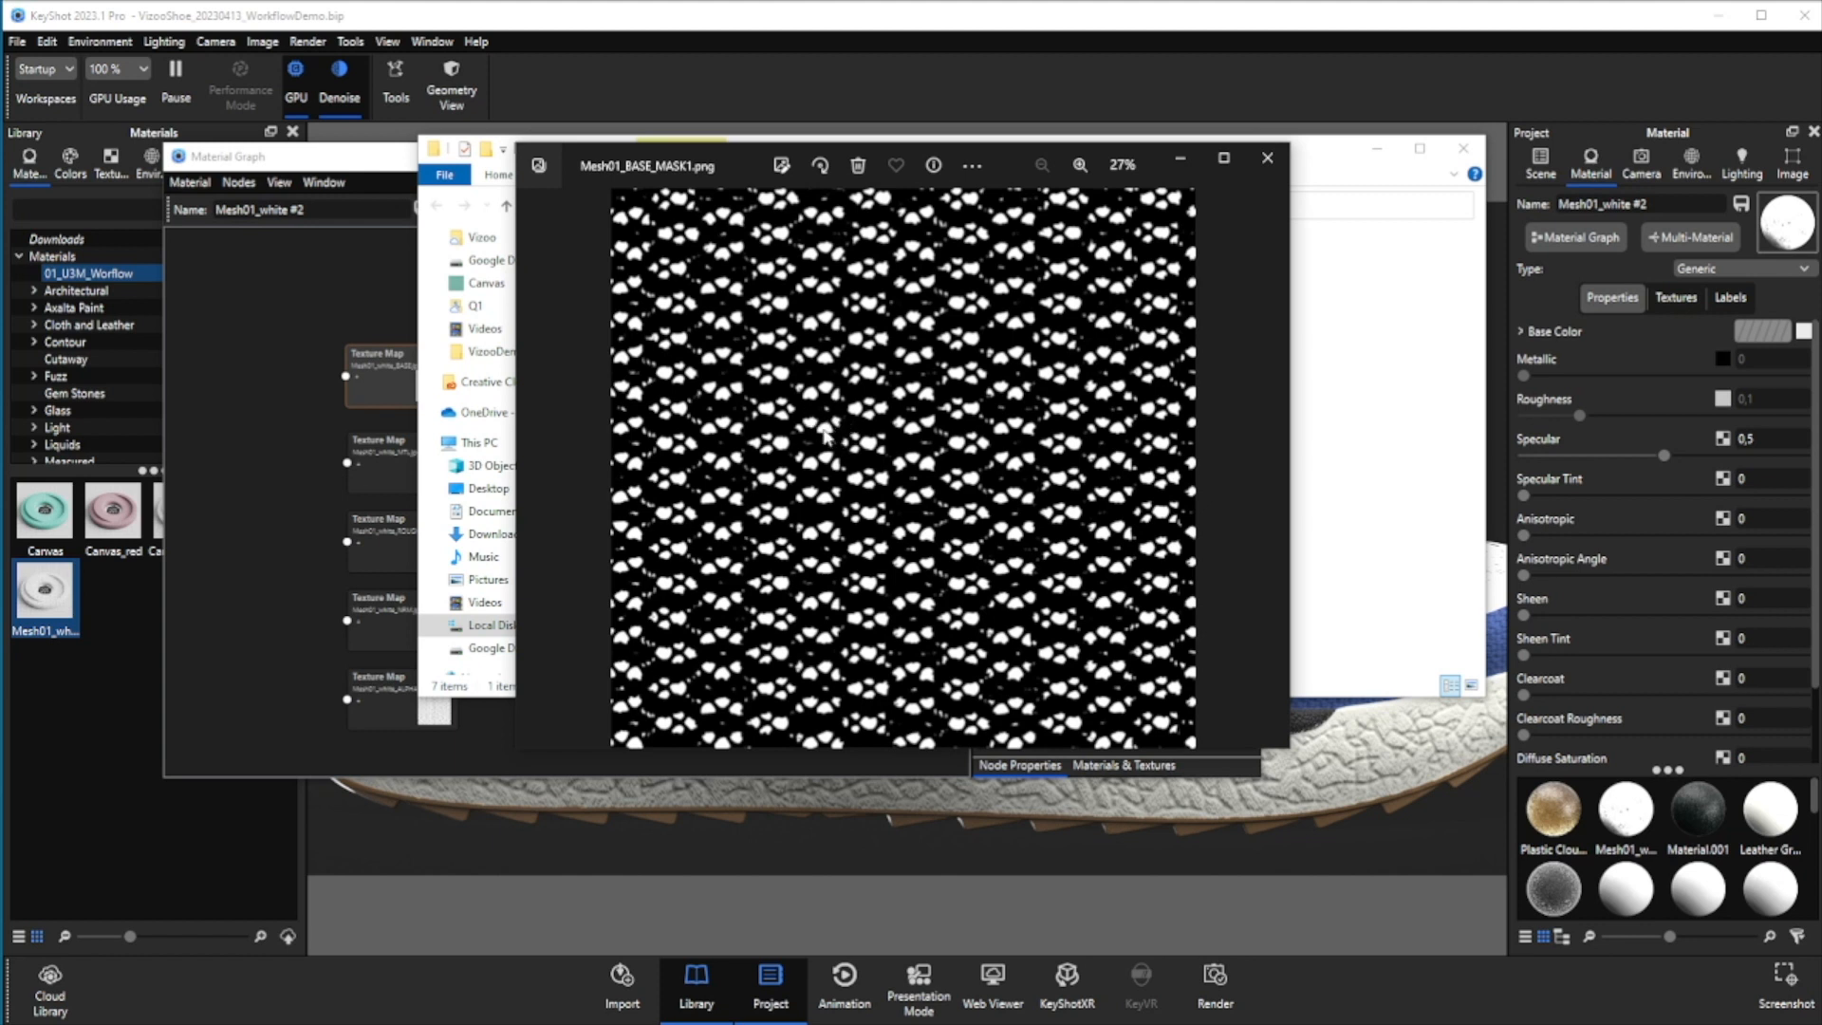
Close the mask preview and add Mesh01_BASE_MASK1.png from the VizooDemo folder to the material graph
click(1271, 158)
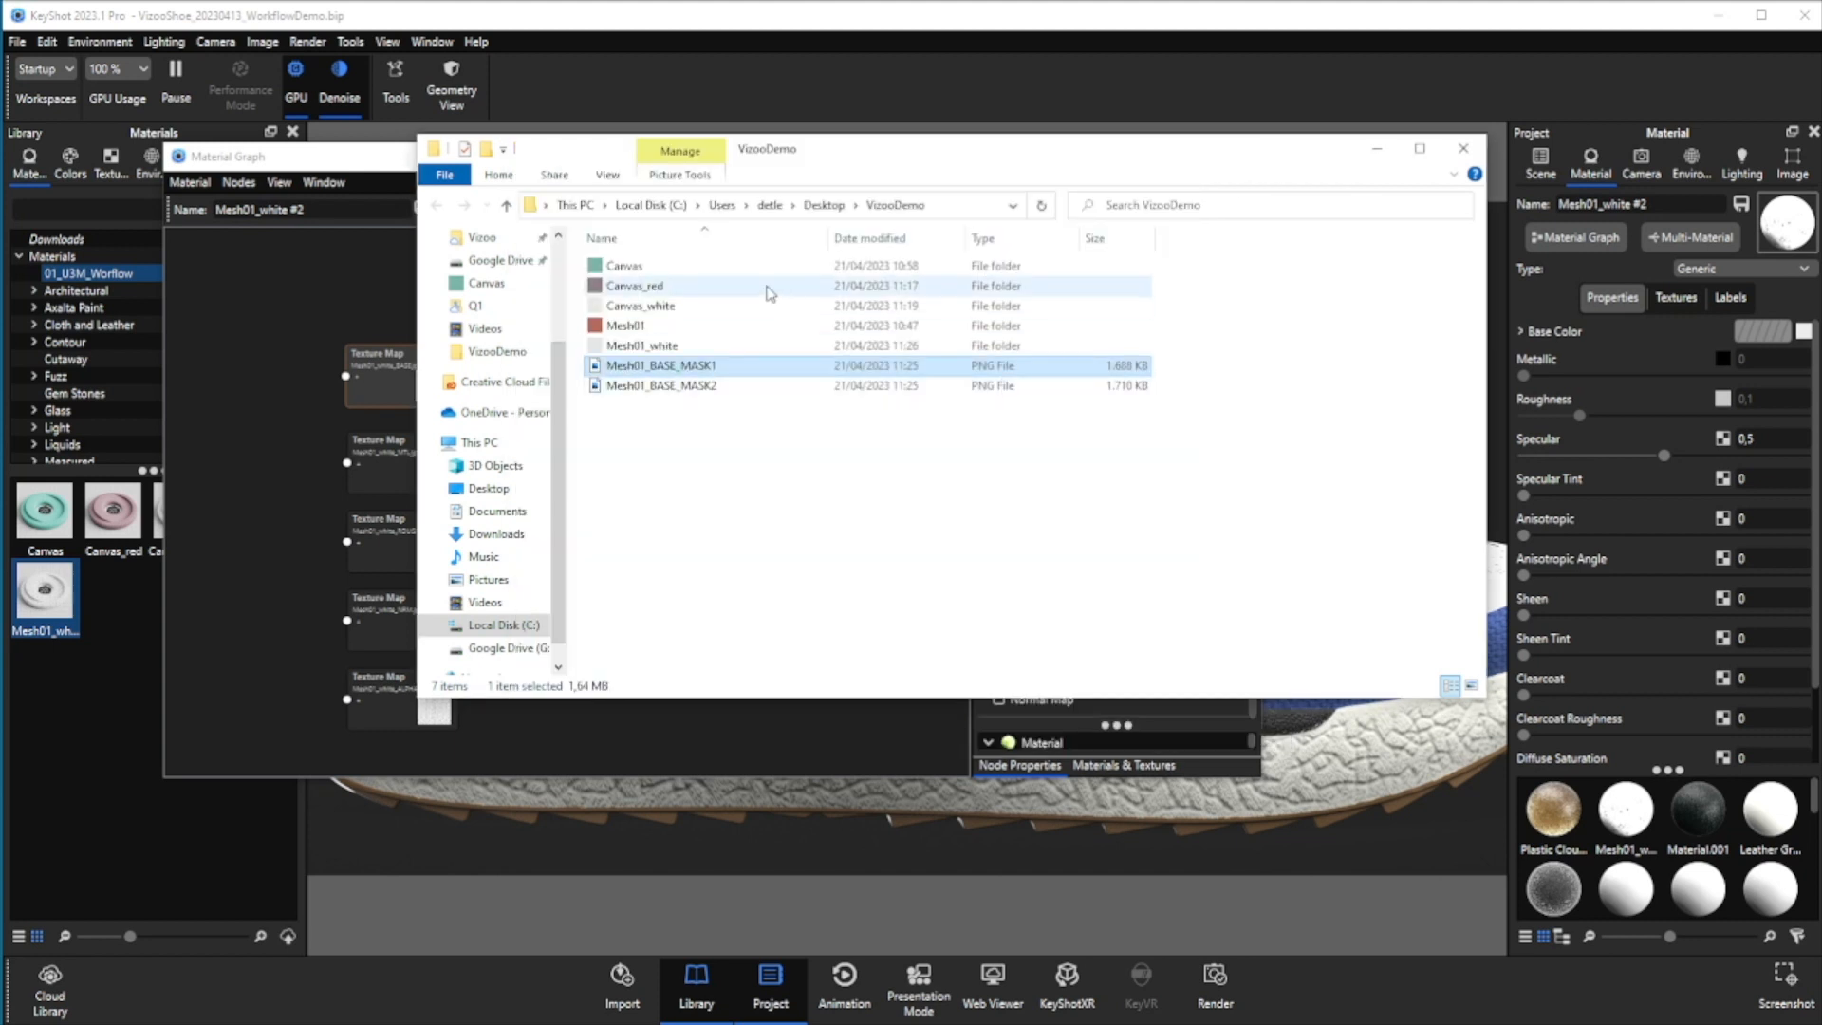
drag(831, 161, 1106, 211)
drag(982, 417, 613, 374)
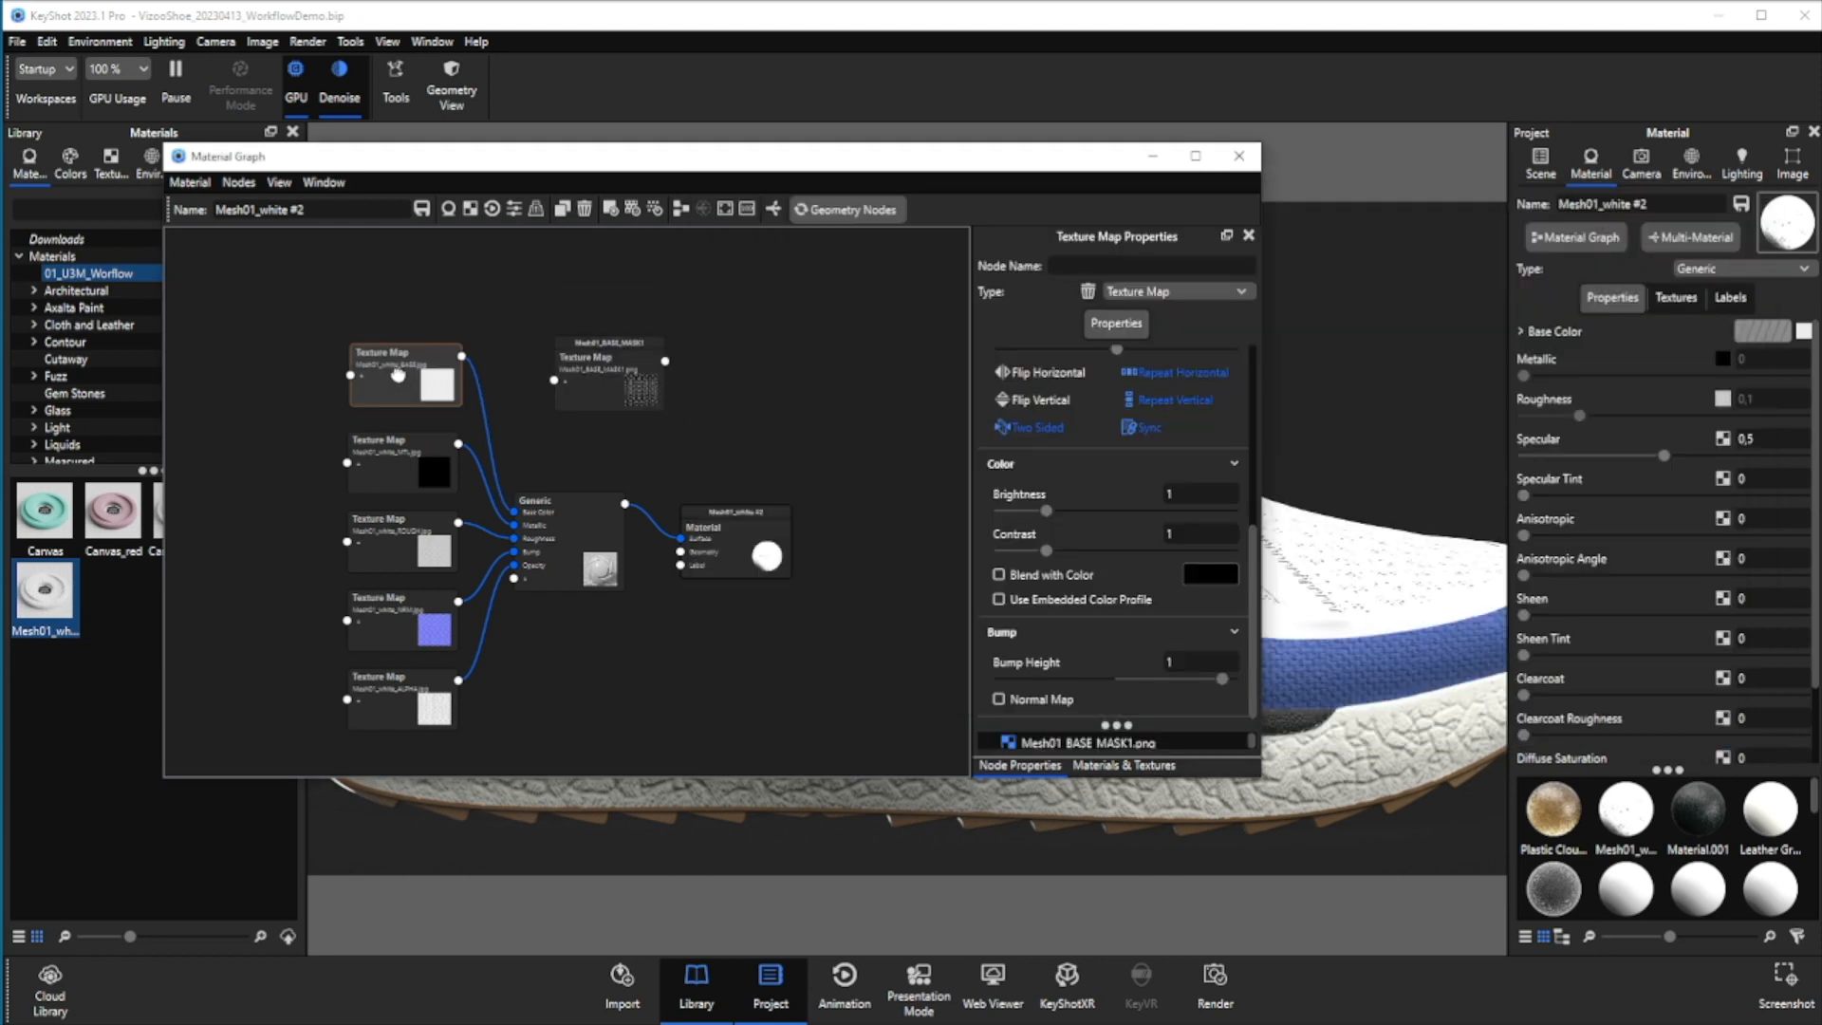
Duplicate the base color texture node and place the copy above the original, clear of the mask node
right_click(399, 374)
click(453, 405)
drag(423, 383, 423, 304)
drag(601, 388, 651, 384)
Add a Color Composite utility node to the material graph near the base color and mask textures
right_click(566, 319)
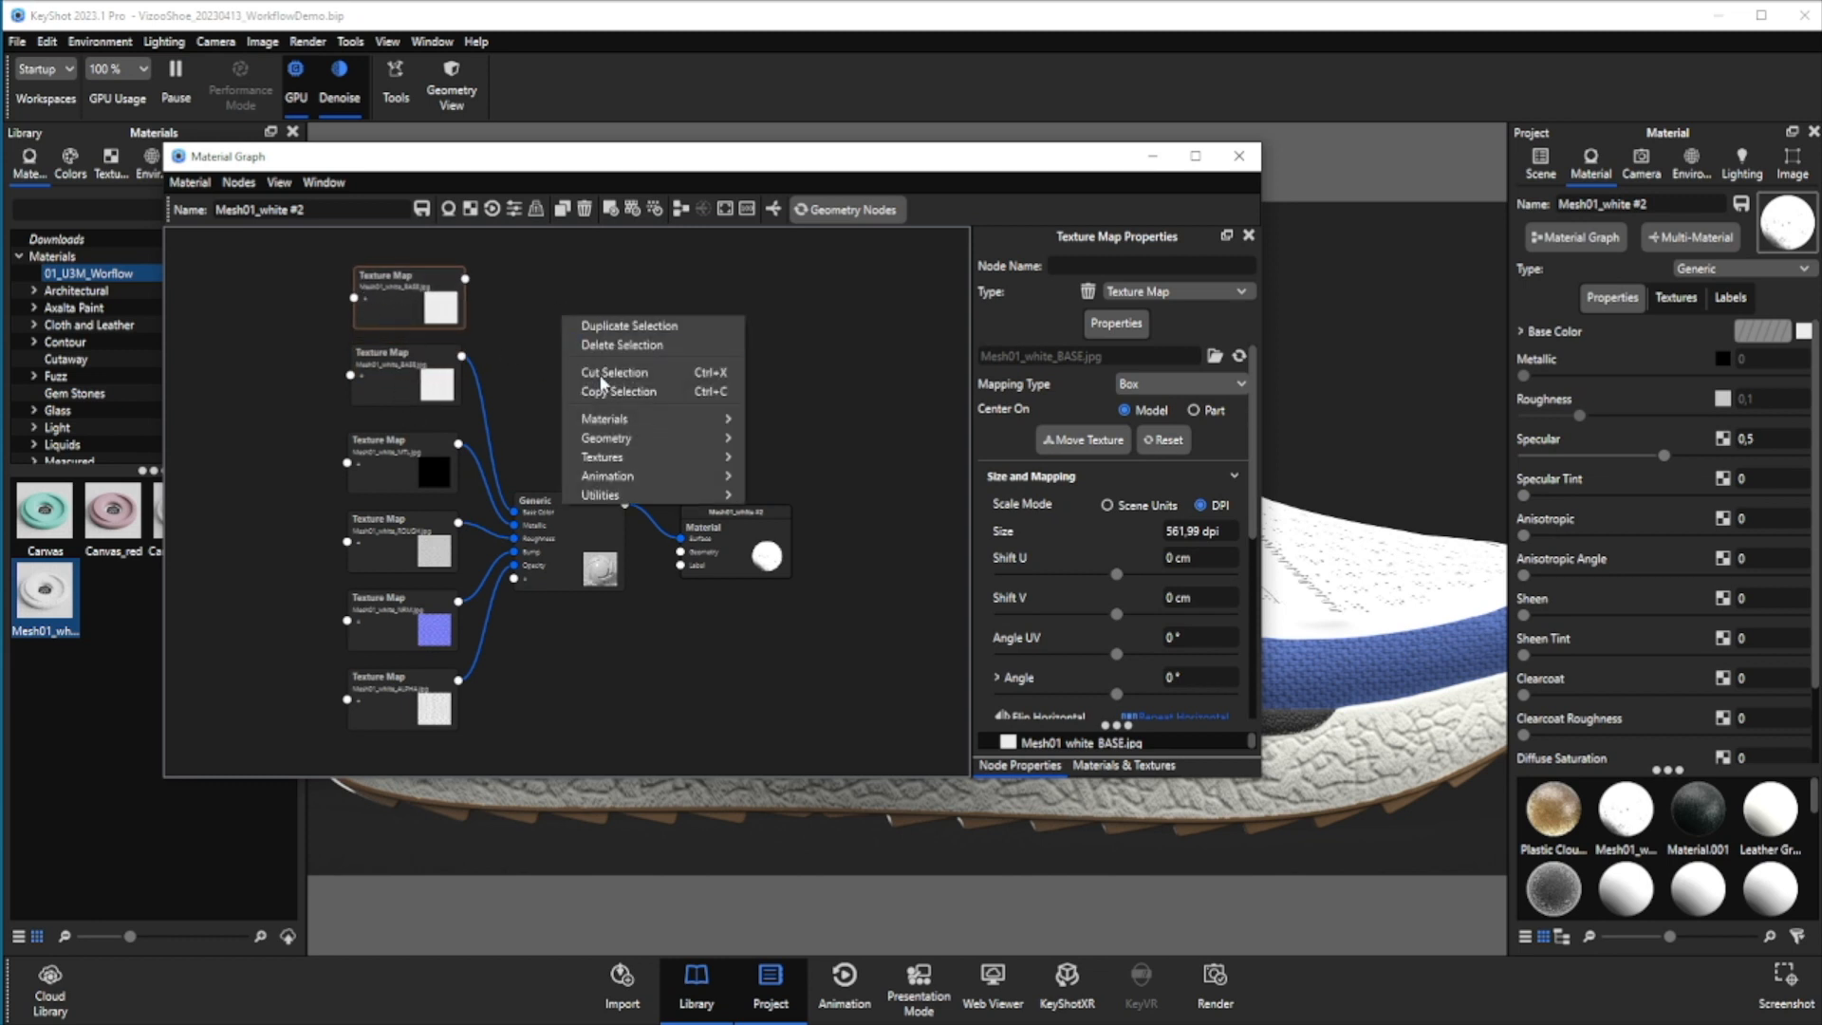
mouse_move(645, 494)
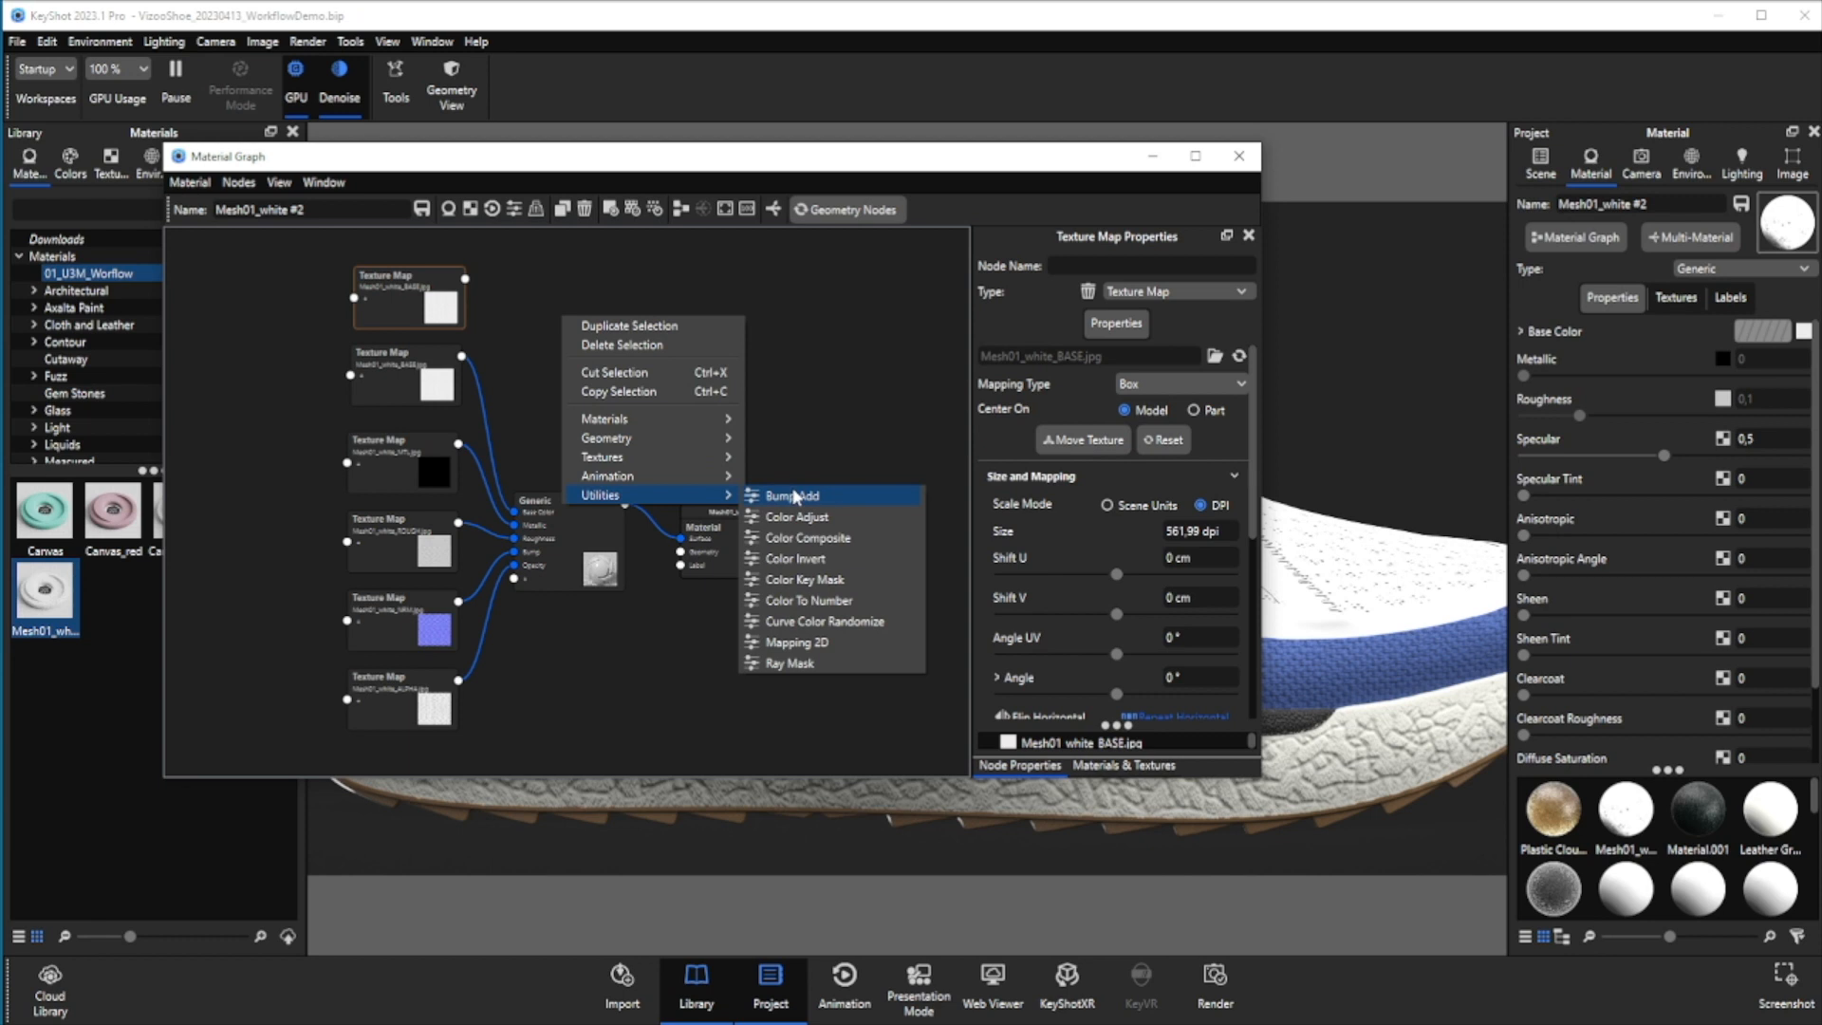
click(822, 541)
drag(600, 353, 609, 482)
scroll(570, 305, up, 1)
scroll(571, 306, up, 1)
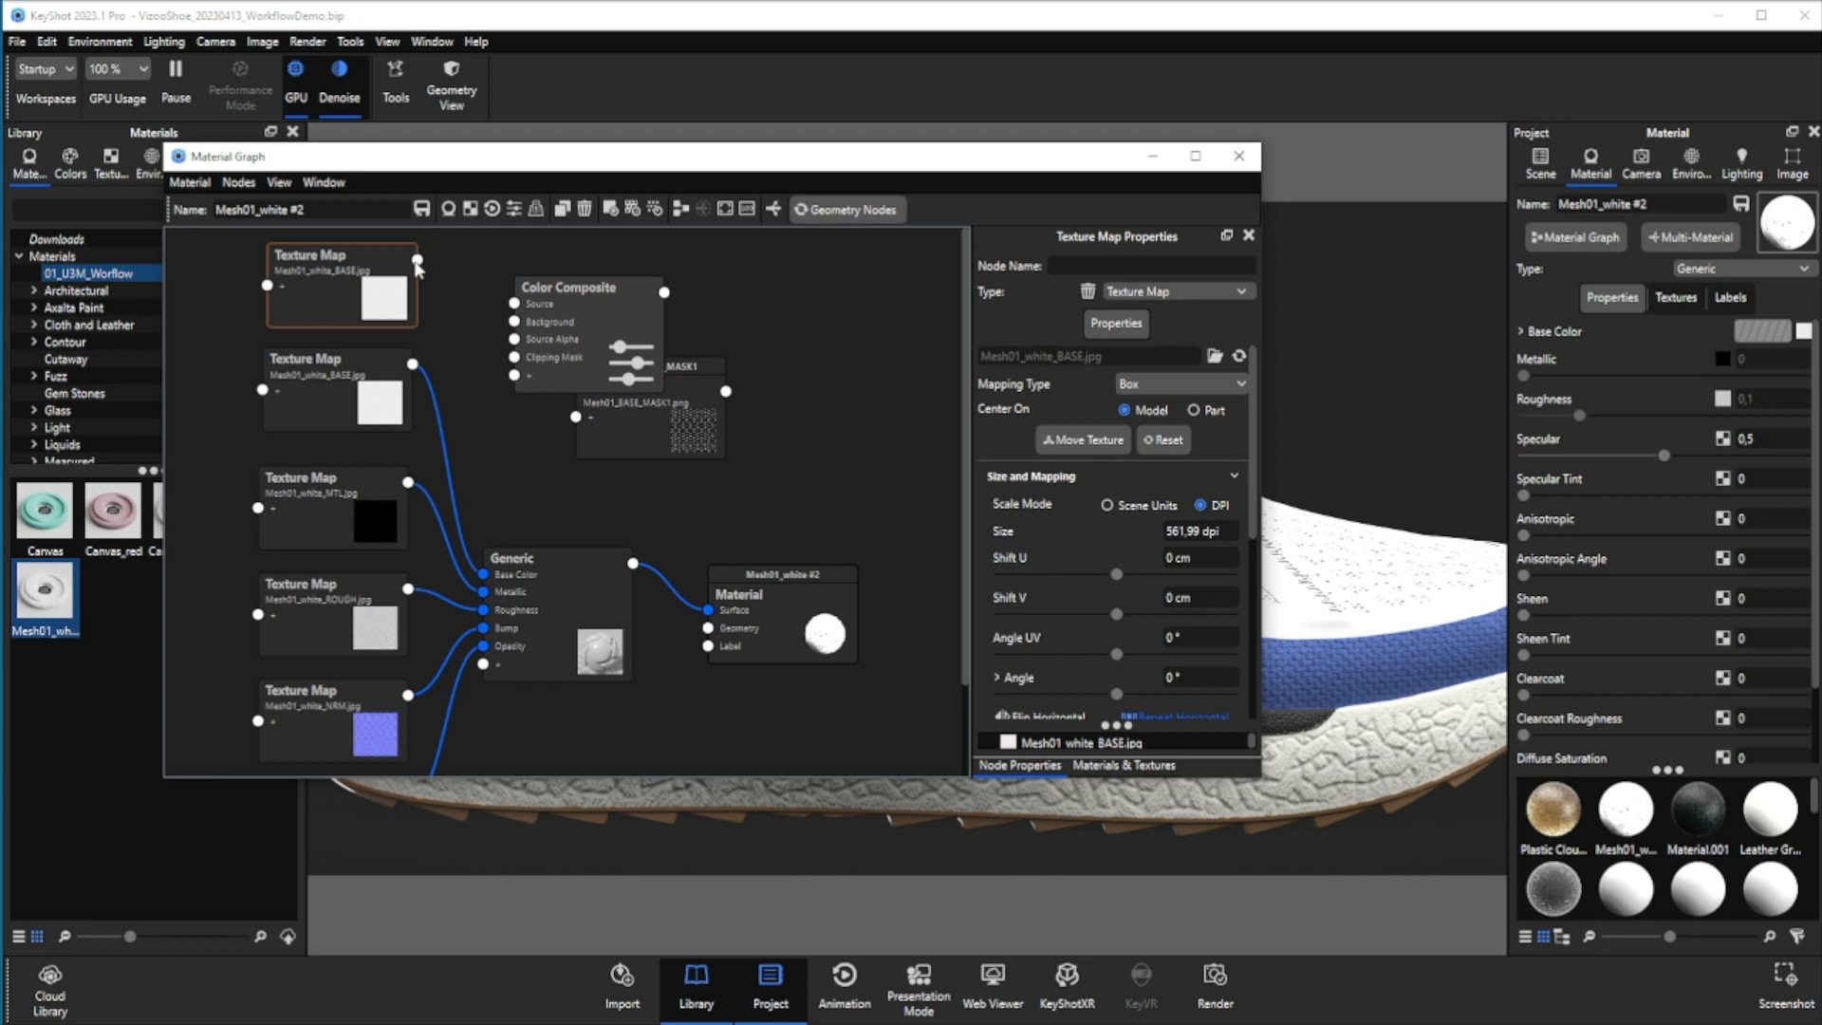
Connect the duplicated base texture to the composite's Source, the original to Background, and the mask to Source Alpha
drag(418, 259, 514, 303)
drag(413, 363, 514, 322)
drag(654, 434, 515, 340)
drag(570, 287, 728, 302)
drag(512, 465, 505, 439)
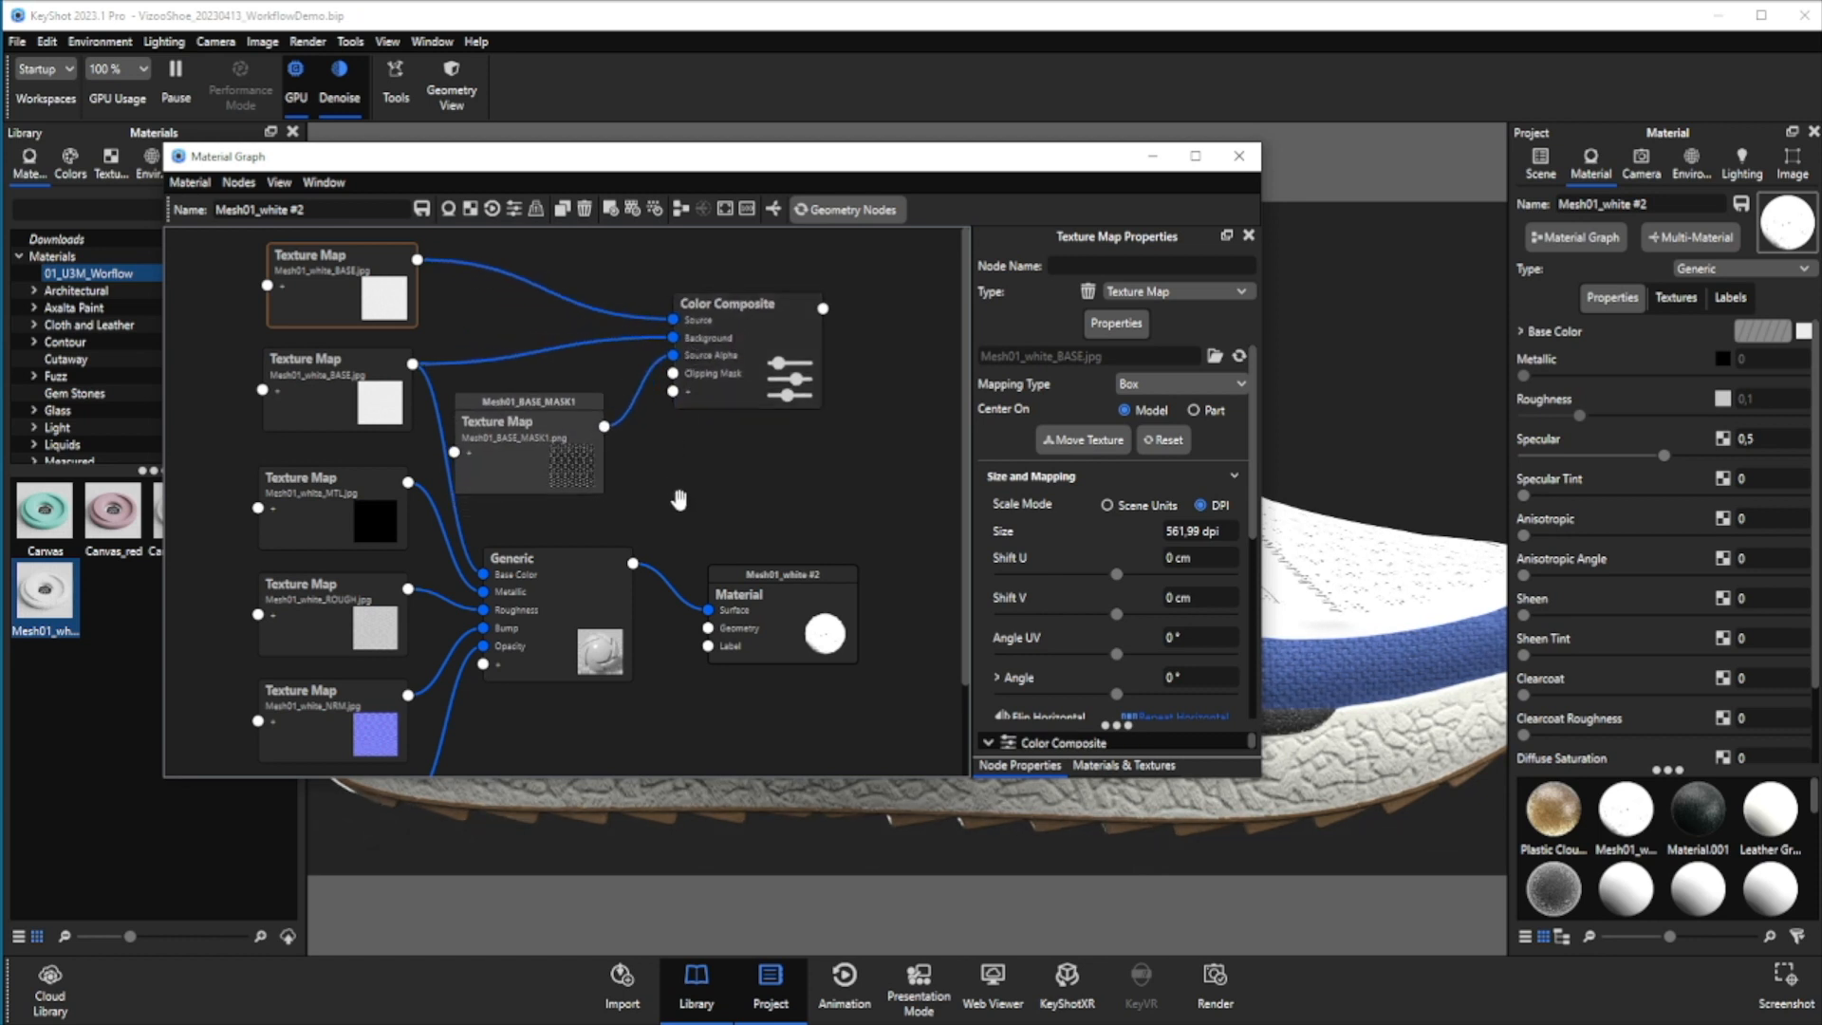
Rearrange the Generic and Material nodes and connect the Color Composite output to the Generic node's Base Color
scroll(680, 618, down, 2)
drag(730, 535, 912, 518)
drag(550, 531, 754, 516)
drag(774, 308, 716, 502)
scroll(713, 429, up, 1)
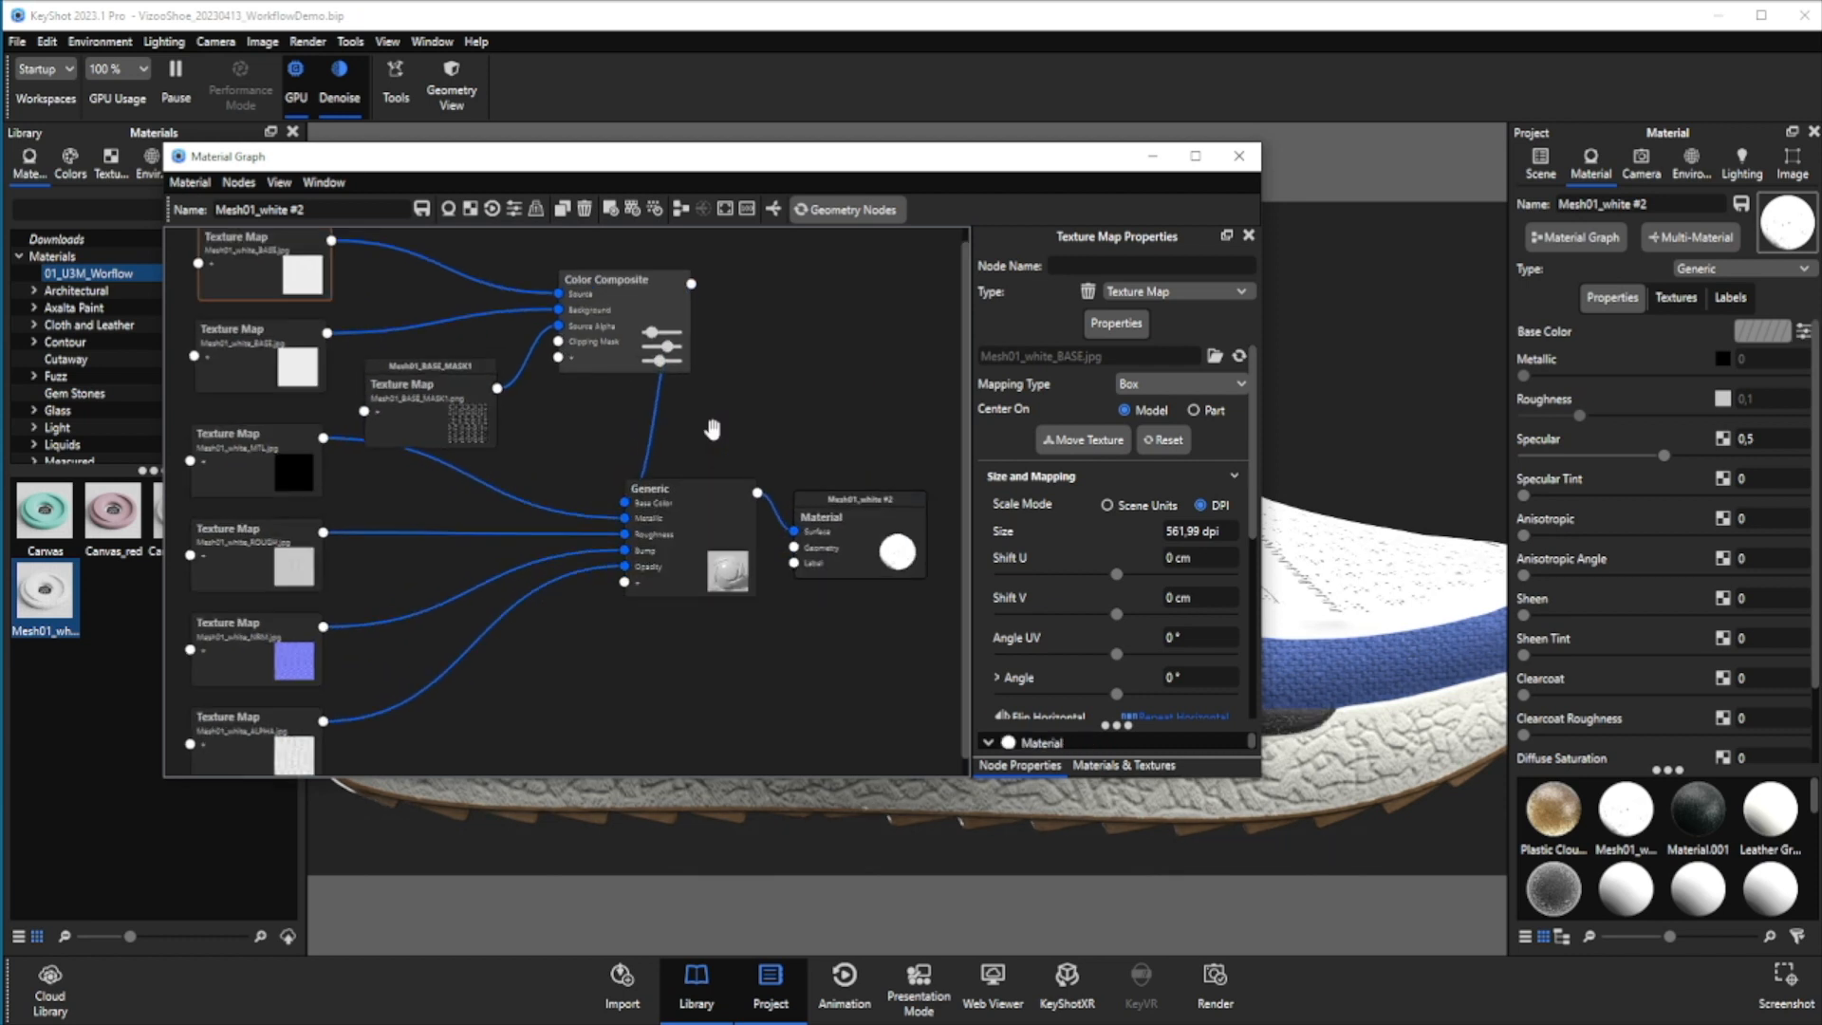
scroll(713, 429, down, 1)
Turn on Blend with Color for the duplicated base texture and choose a dark blue color
drag(936, 166, 754, 135)
drag(1080, 612, 893, 612)
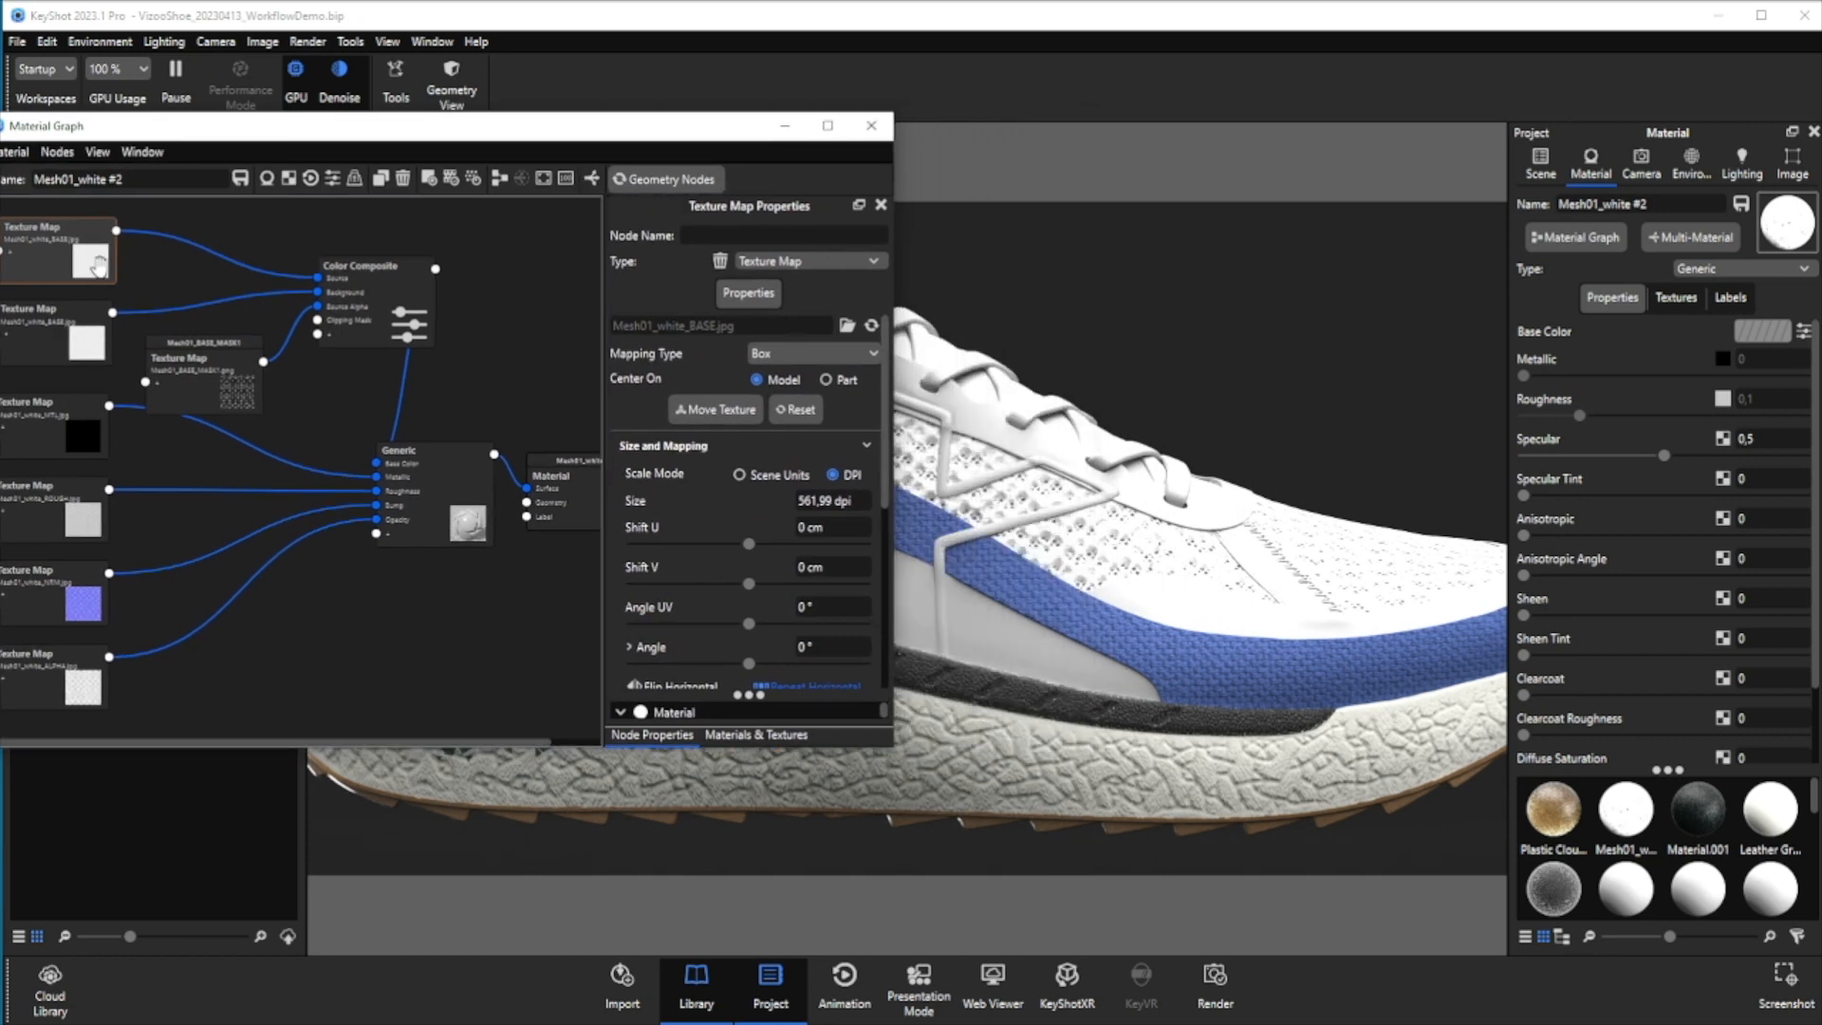
scroll(805, 569, down, 3)
click(632, 605)
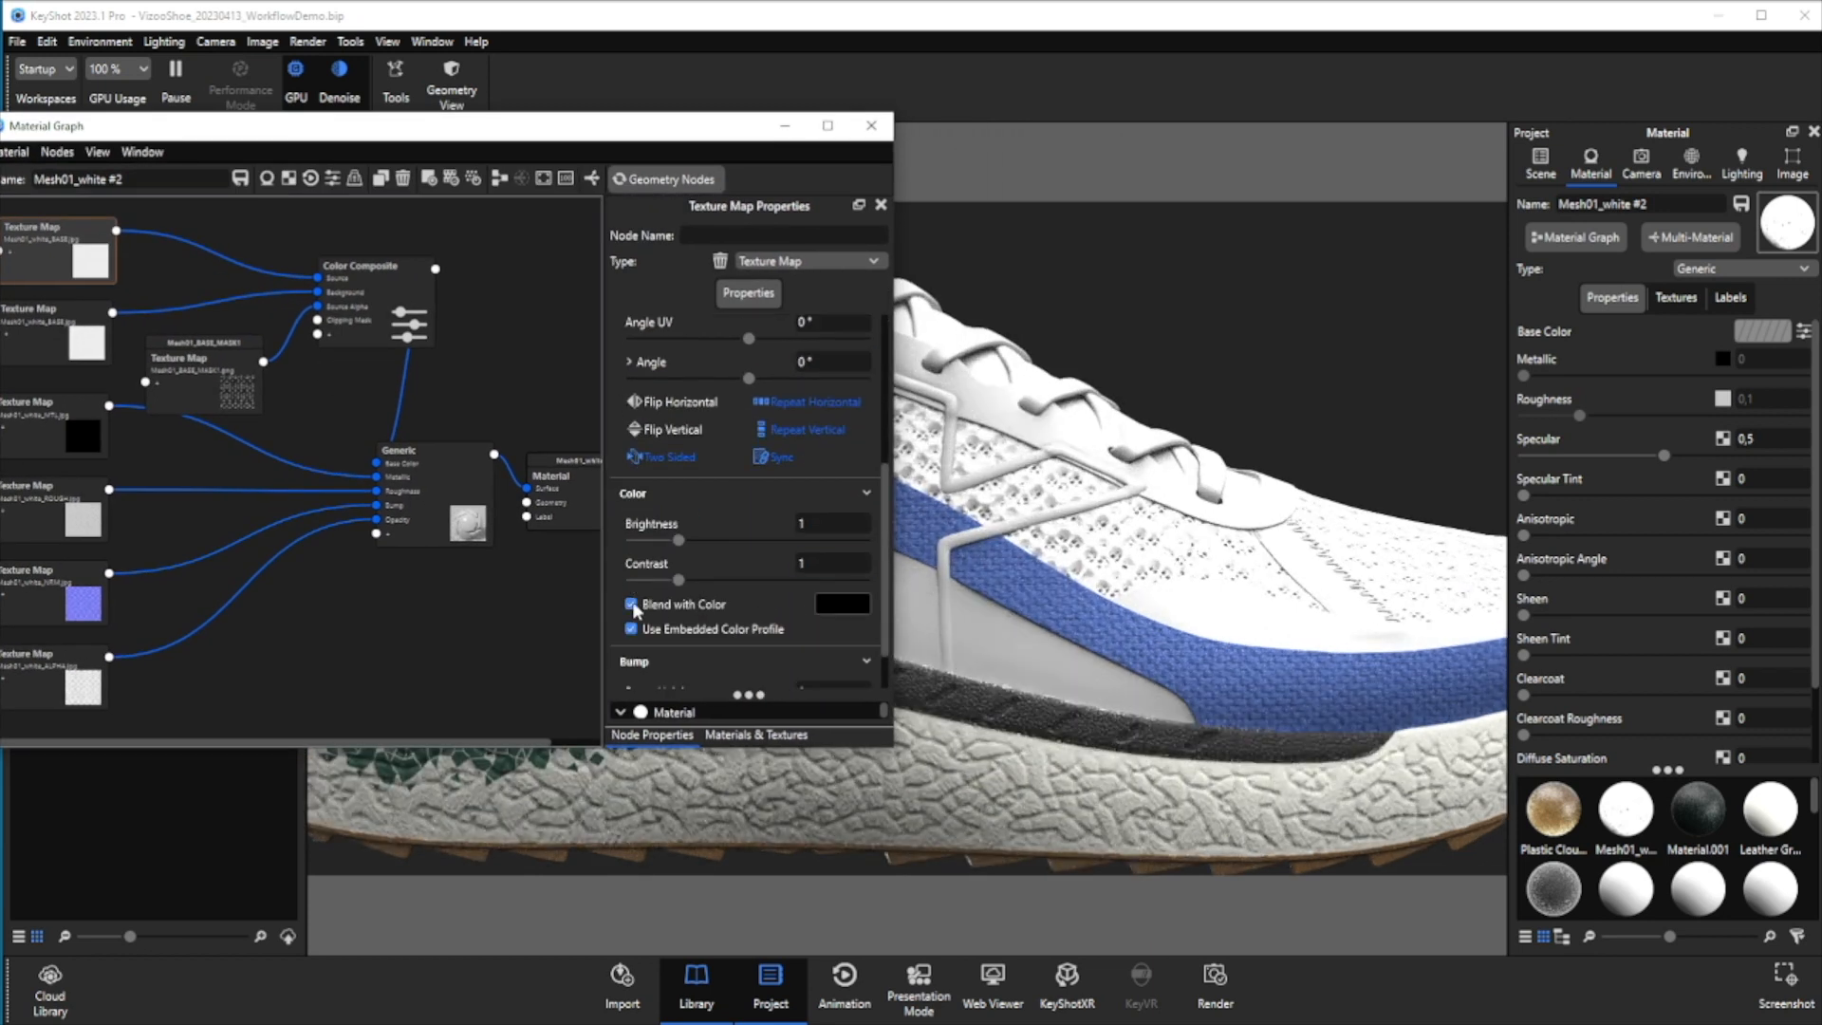
click(828, 608)
click(1023, 792)
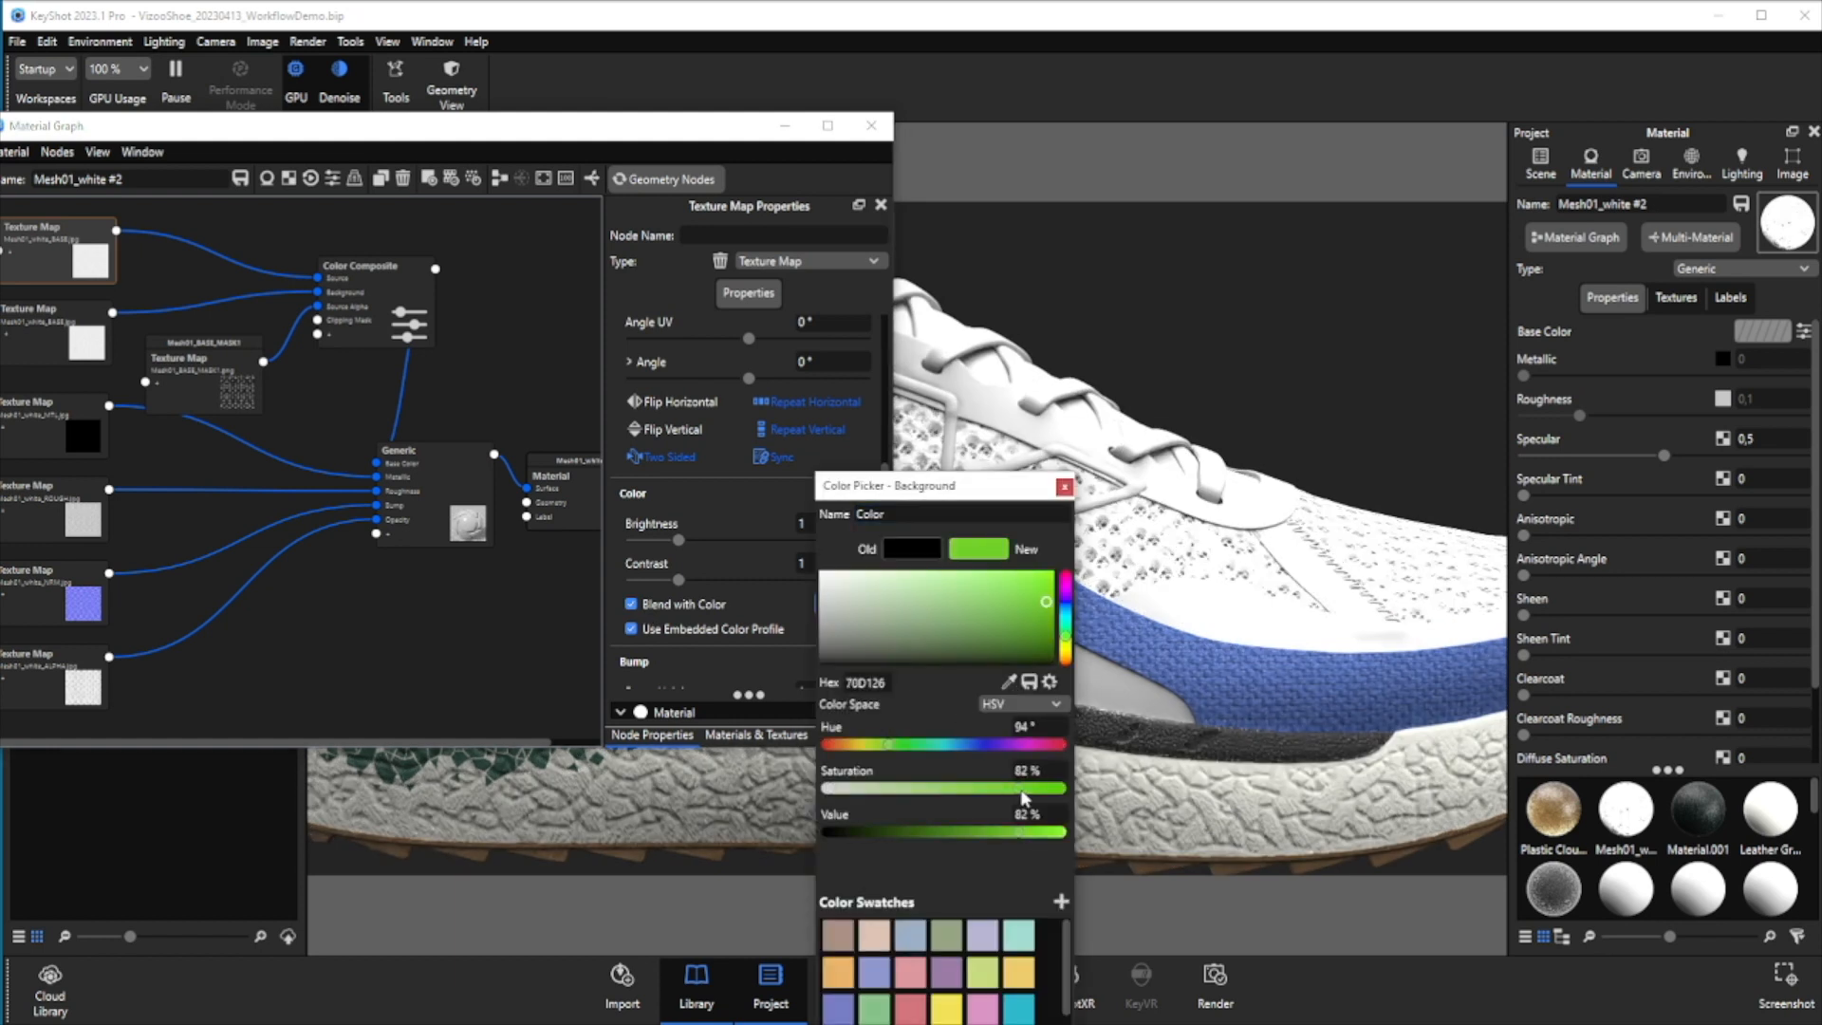
mouse_move(1063, 634)
mouse_down()
mouse_move(1064, 603)
mouse_move(1026, 647)
mouse_up()
click(1064, 487)
Turn on Blend with Color for the original base texture and choose pale green, hex B7C3AC
click(87, 347)
scroll(716, 626, down, 6)
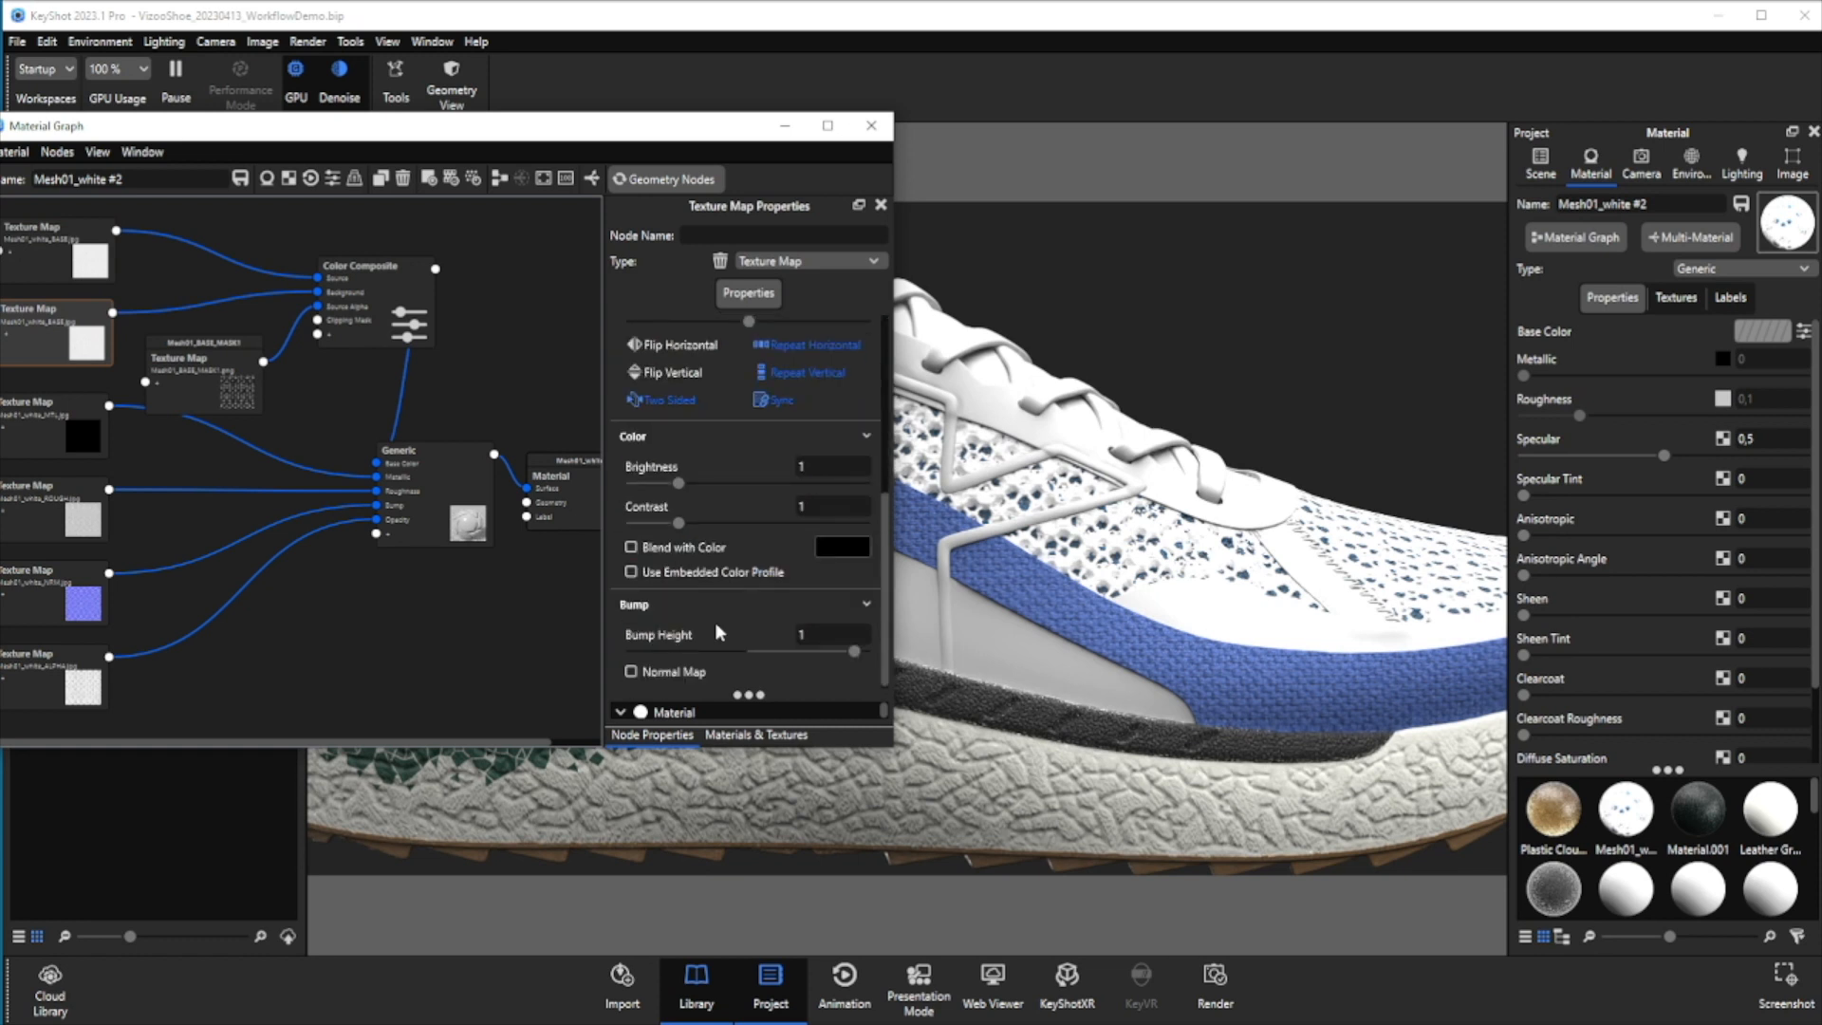
click(713, 550)
click(842, 547)
click(844, 595)
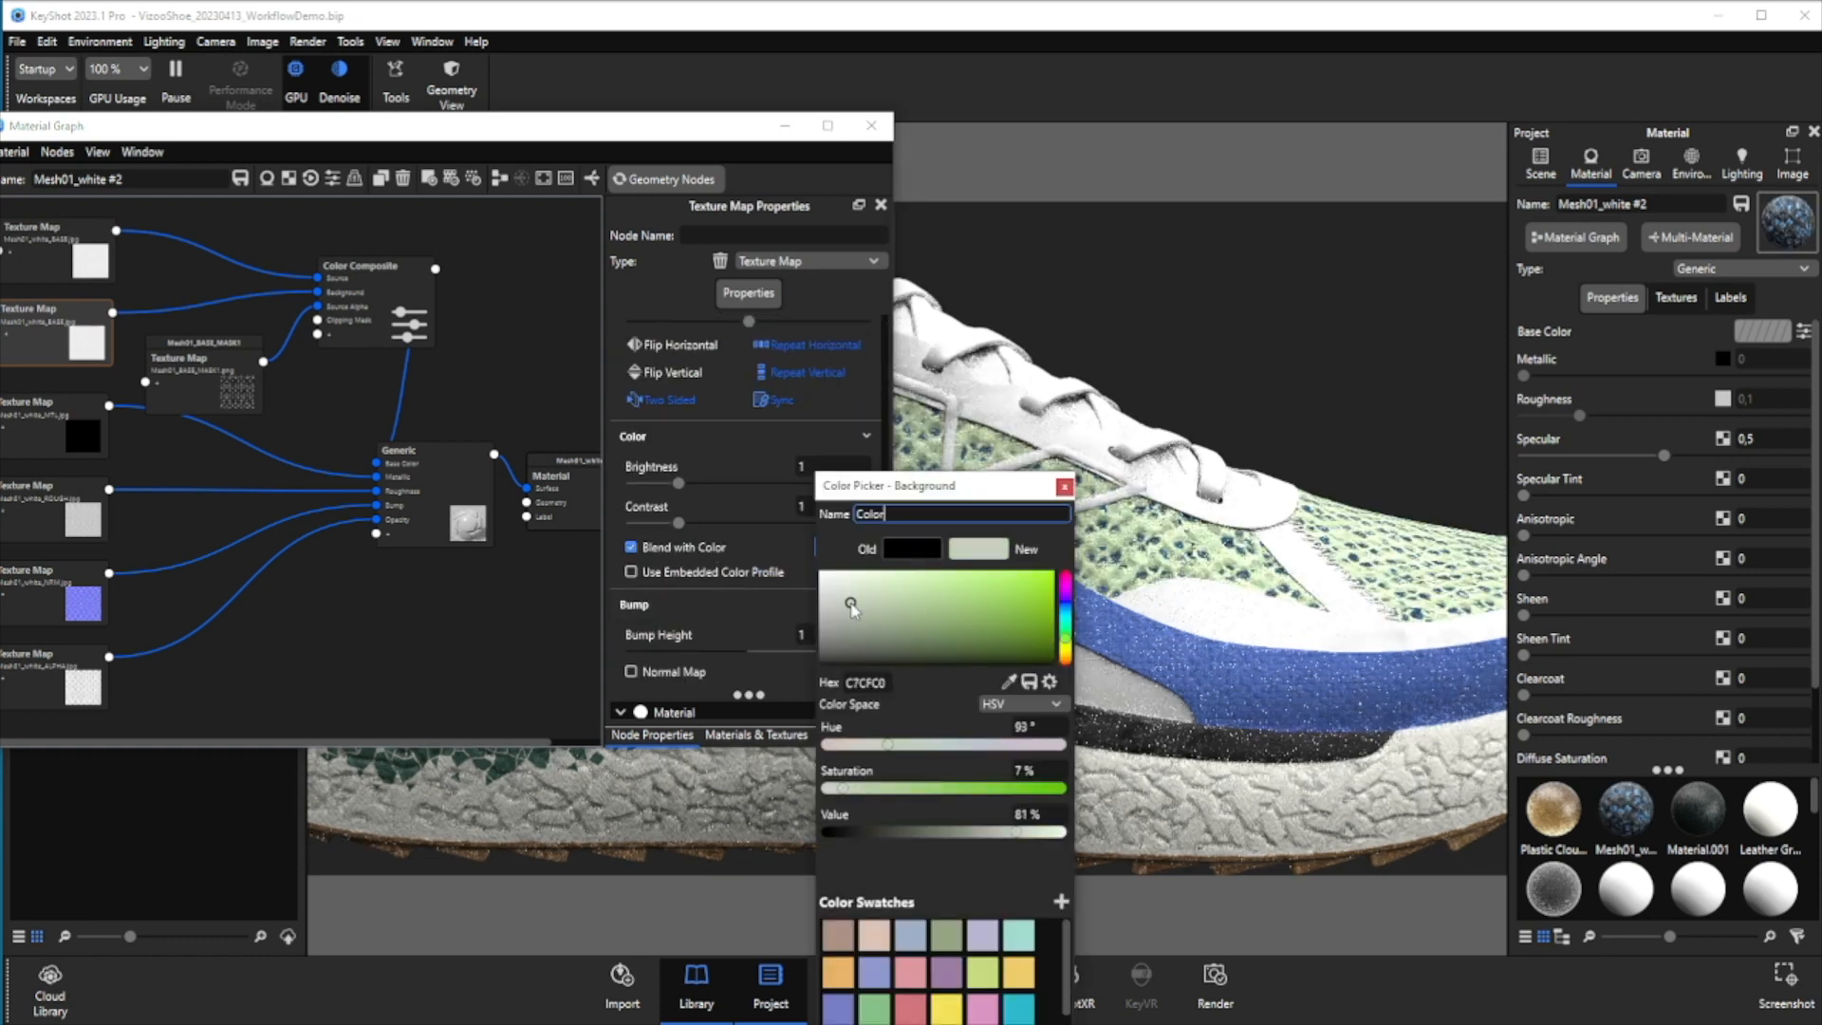
drag(845, 595, 872, 621)
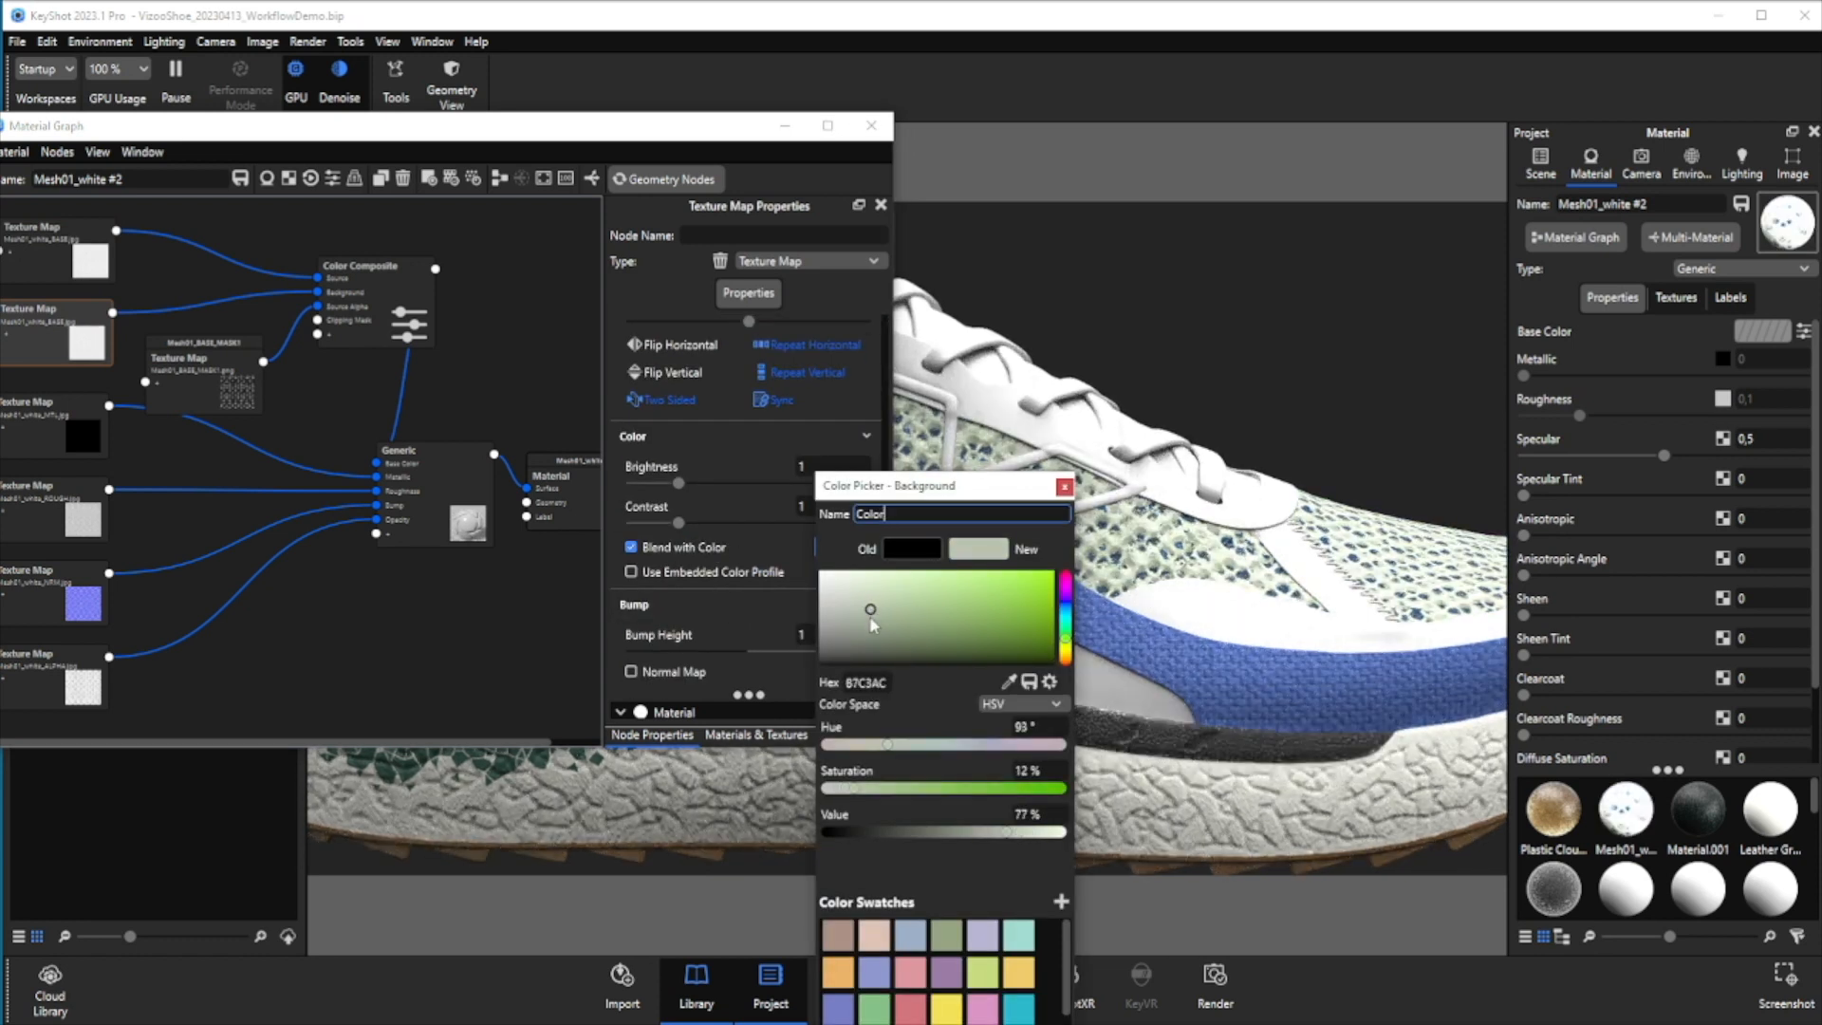
click(1064, 487)
drag(1333, 622, 1230, 634)
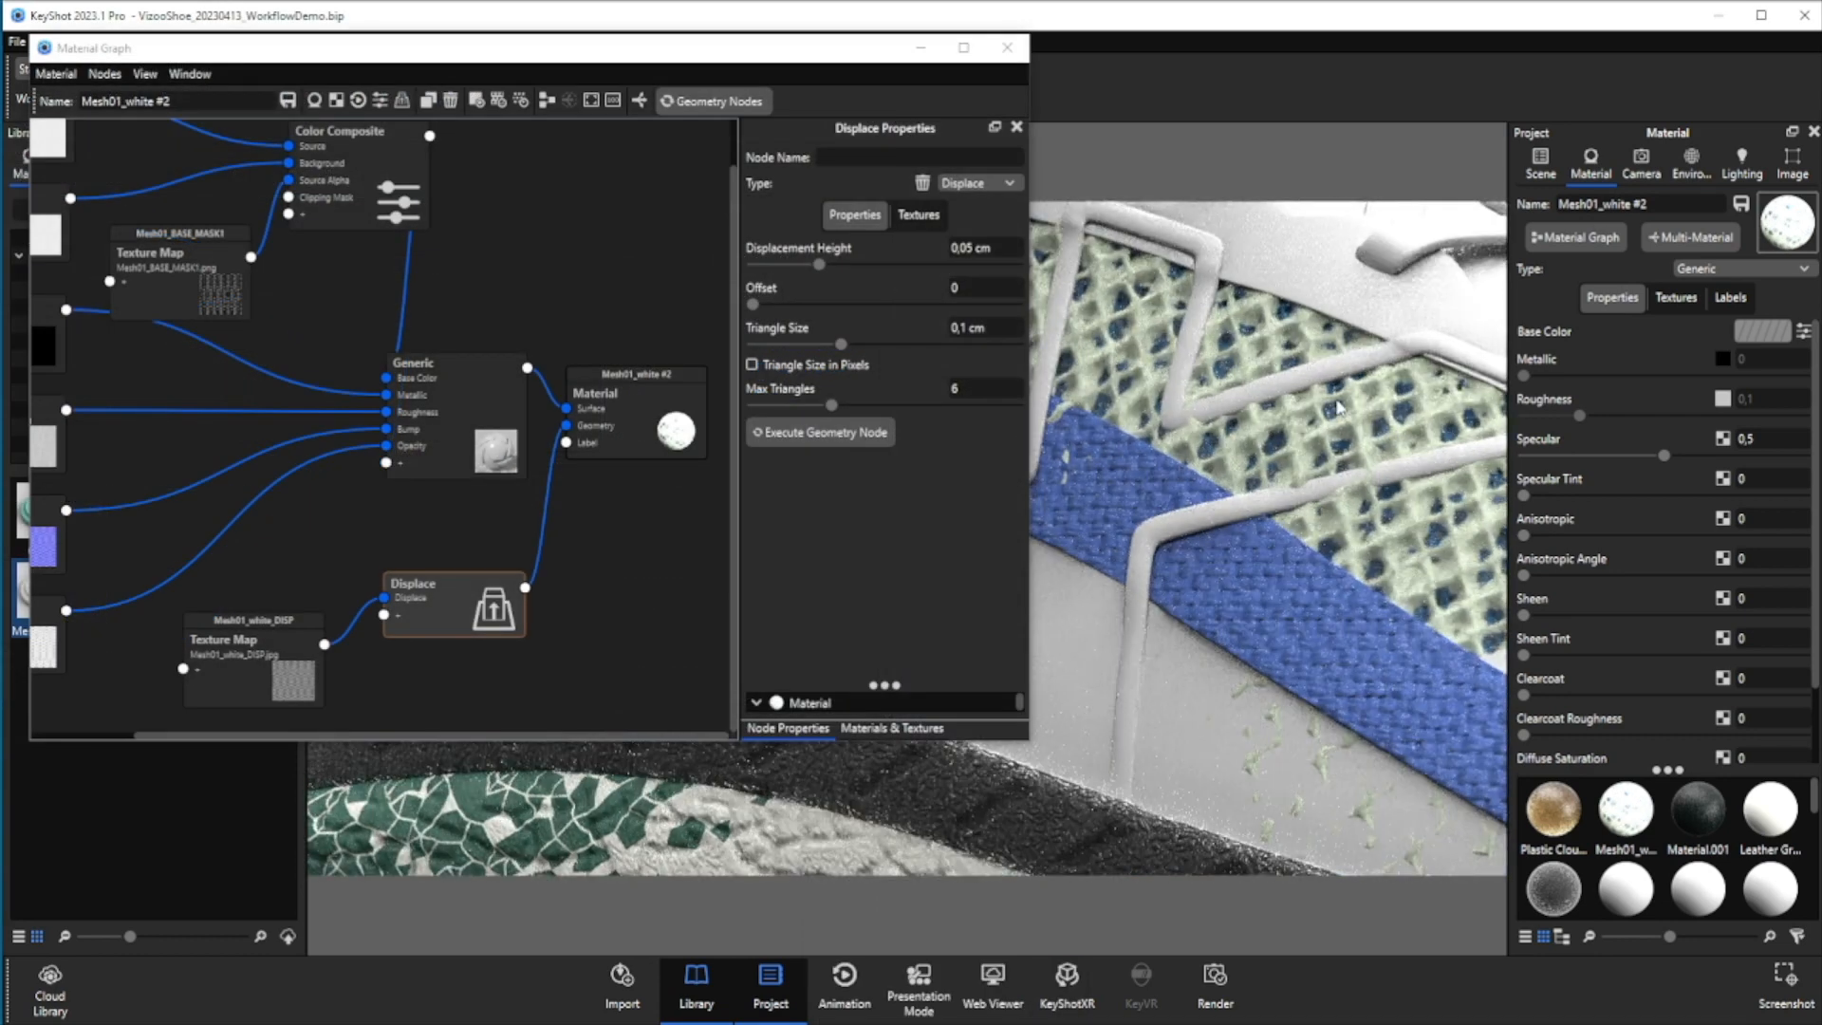
scroll(1336, 406, down, 5)
drag(1271, 451, 1275, 710)
scroll(1275, 710, up, 5)
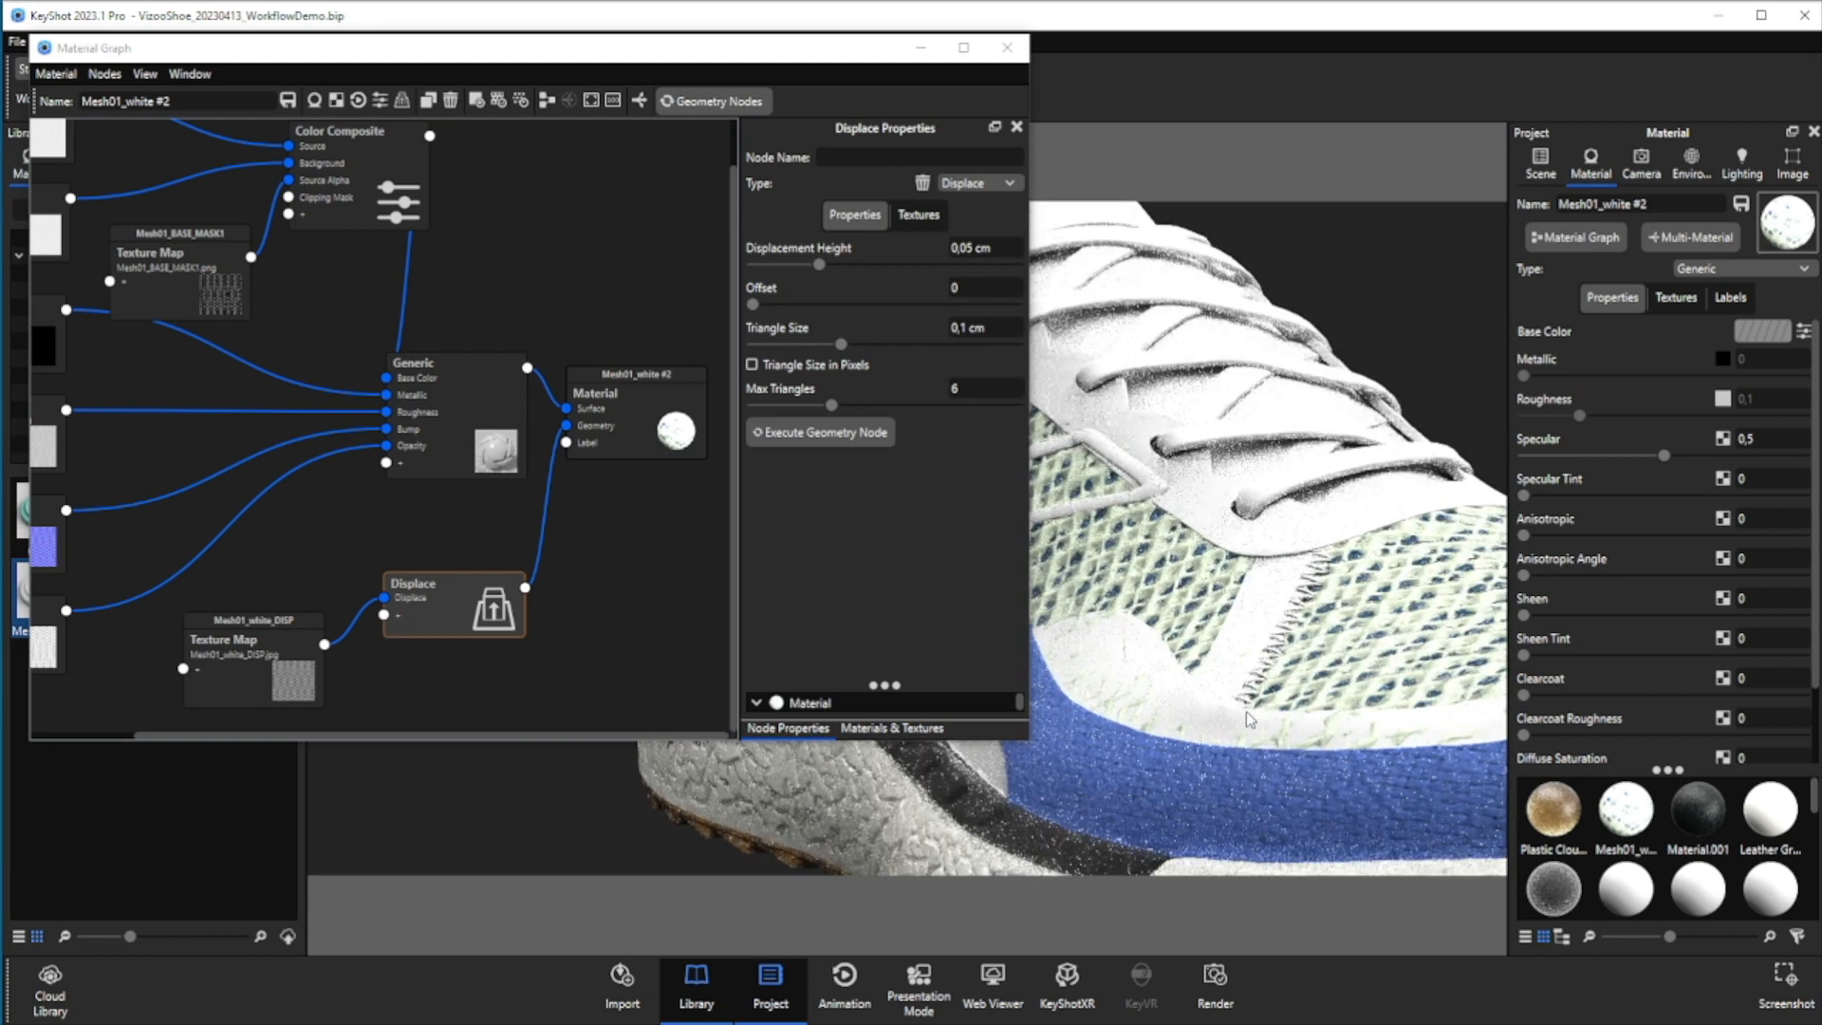